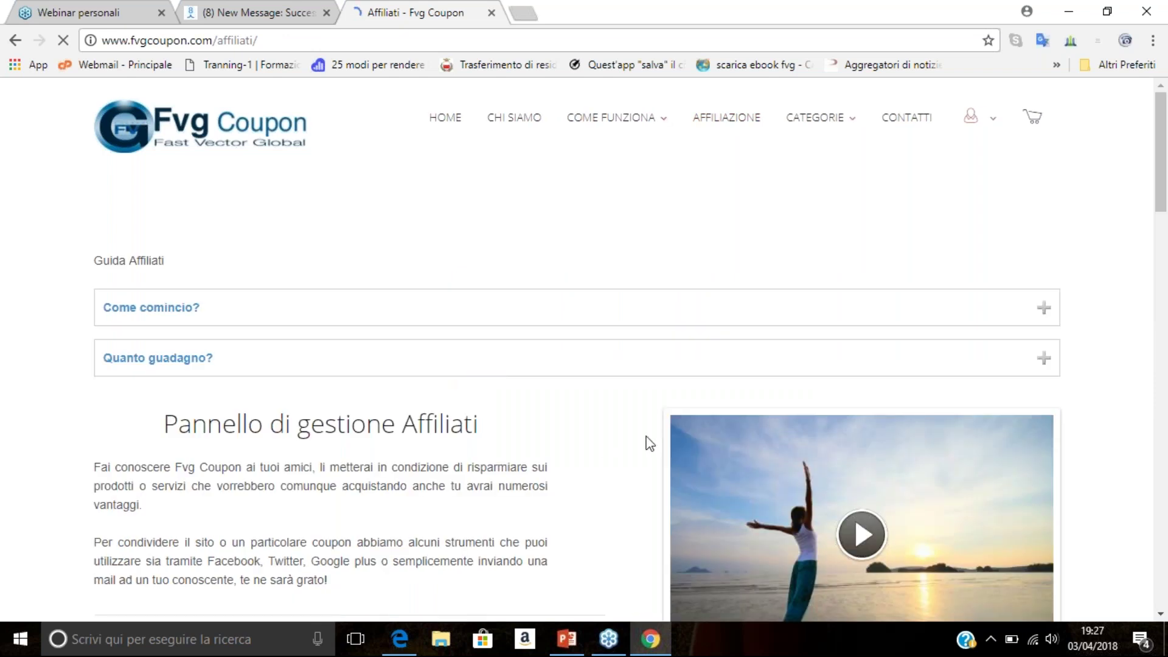
# Open the My Account login and registration page through the affiliation request link on the affiliate page
pyautogui.scroll(-5, 649, 443)
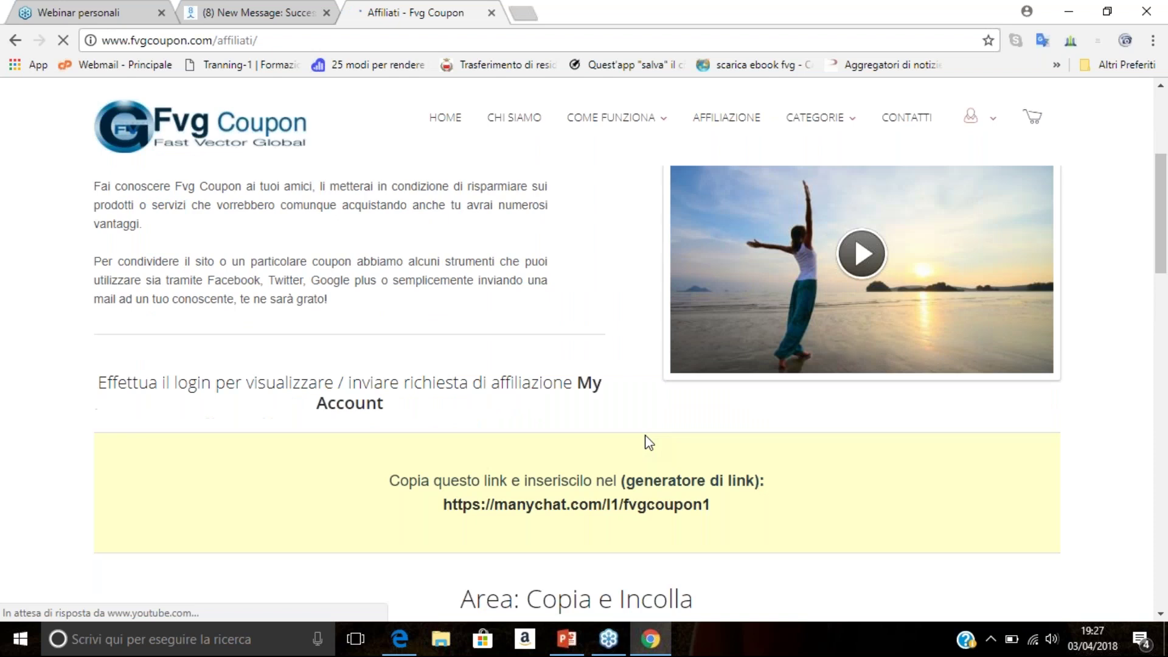
pyautogui.scroll(-5, 645, 441)
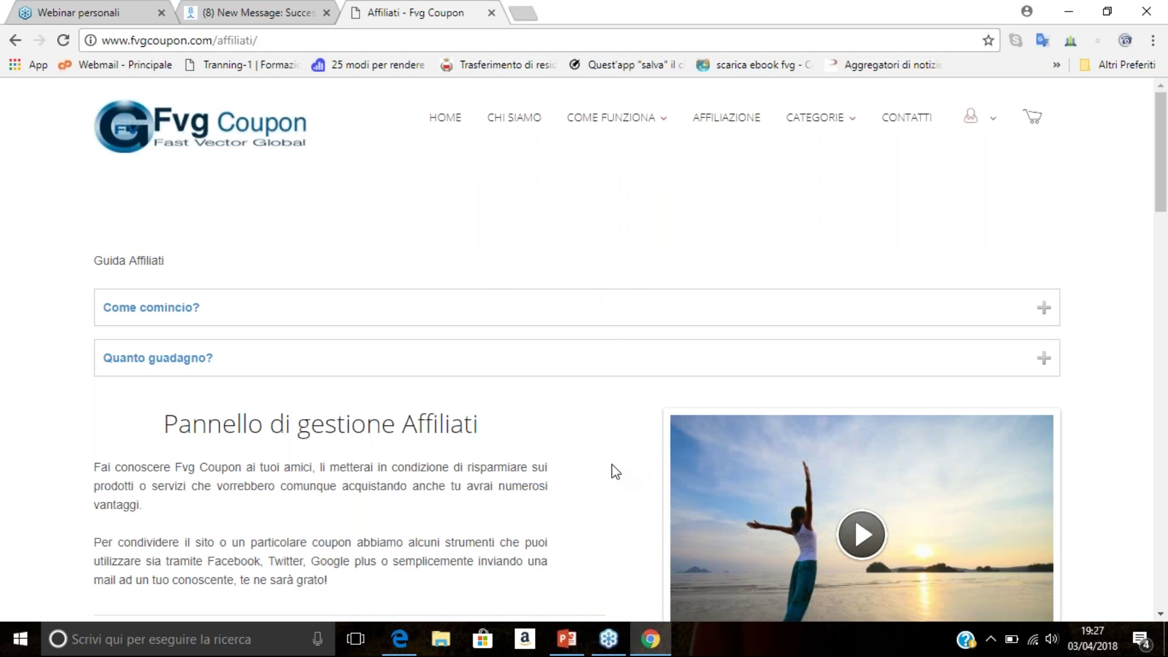
pyautogui.scroll(-6, 614, 470)
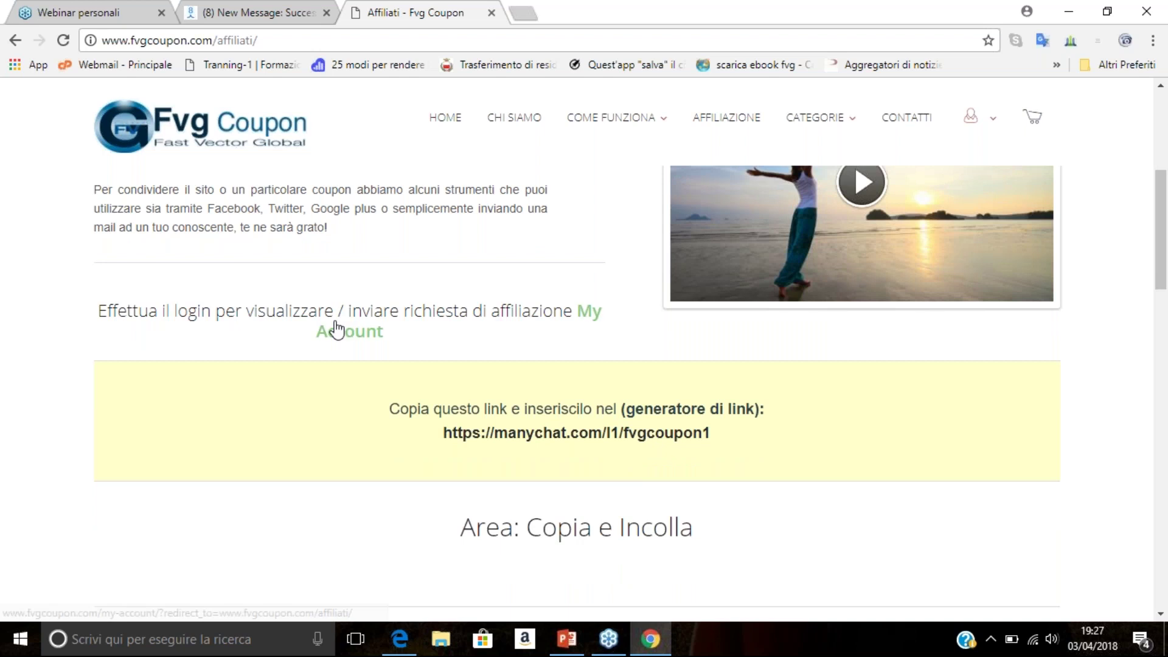
pyautogui.click(589, 324)
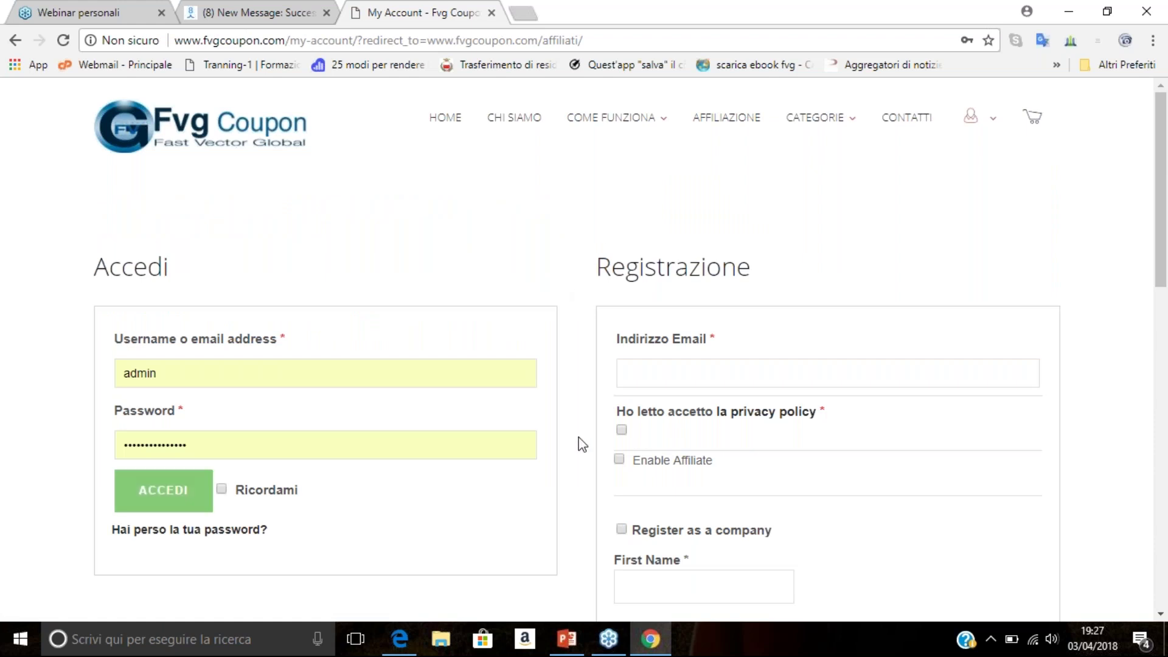
# Clear the prefilled username from the Accedi login form
pyautogui.scroll(-3, 578, 443)
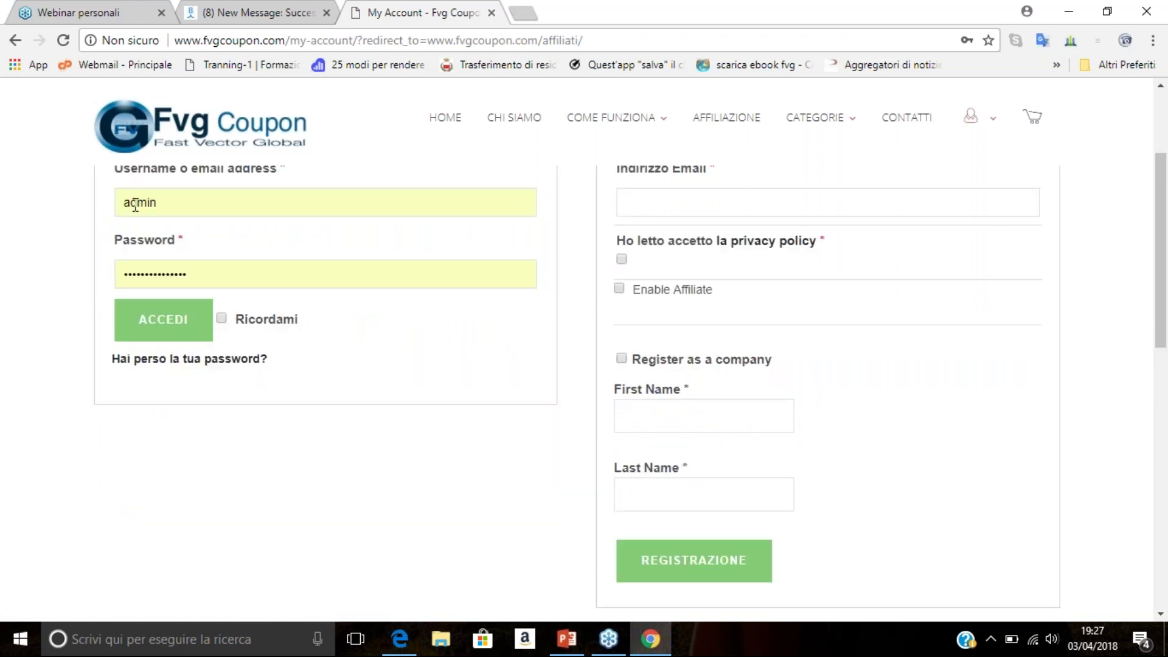
pyautogui.doubleClick(135, 204)
pyautogui.press('BackSpace')
pyautogui.click(585, 247)
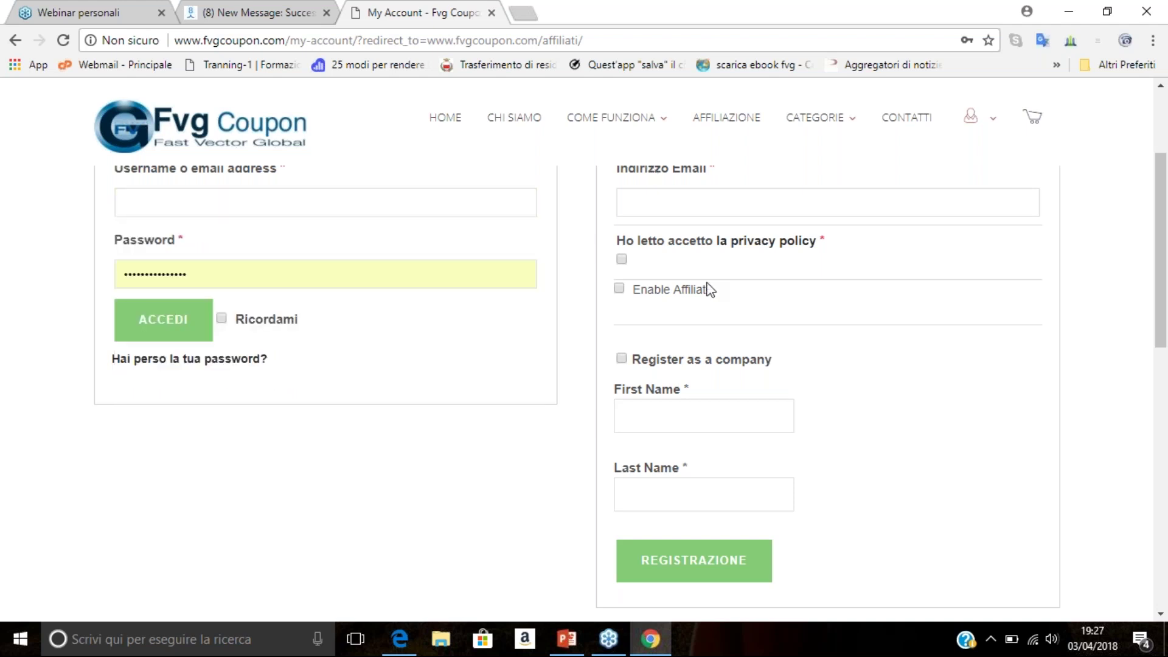
pyautogui.scroll(3, 709, 290)
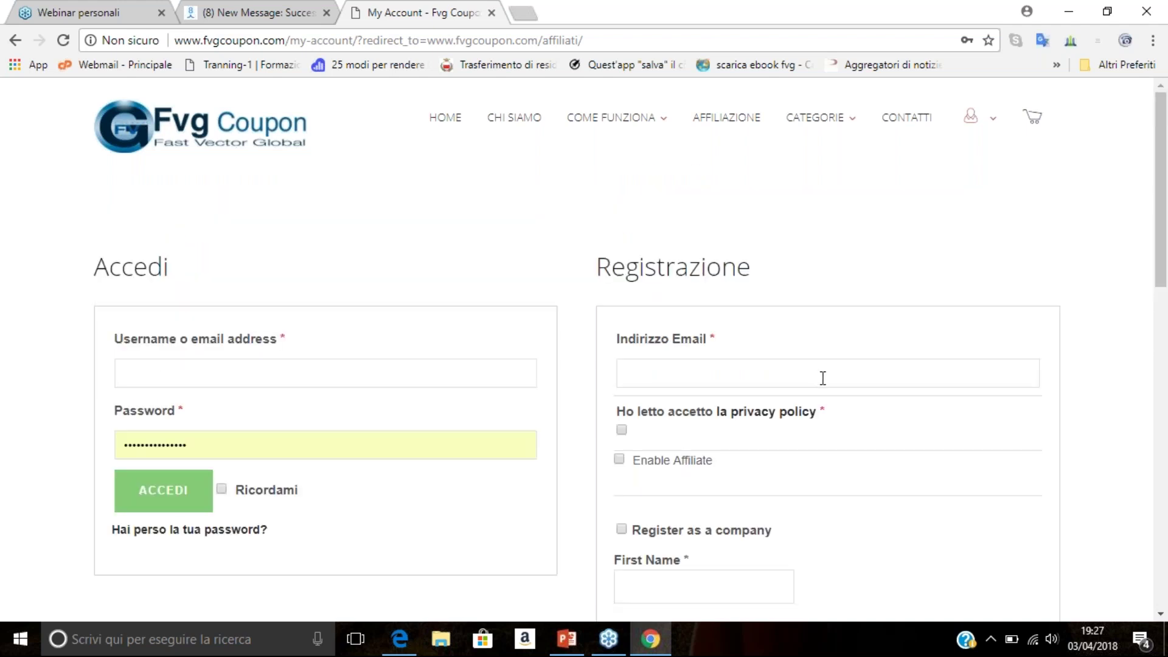
# Turn on Enable Affiliate in the registration form and choose Paypal as the affiliate payment method
pyautogui.scroll(-2, 822, 378)
pyautogui.click(797, 291)
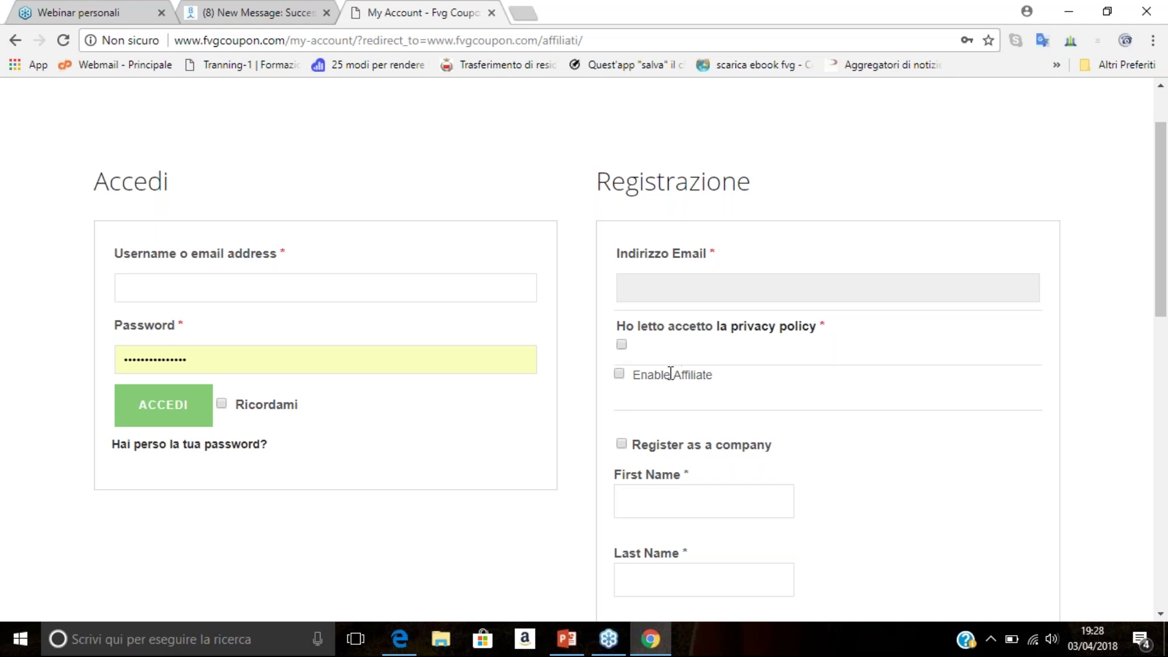
pyautogui.click(619, 373)
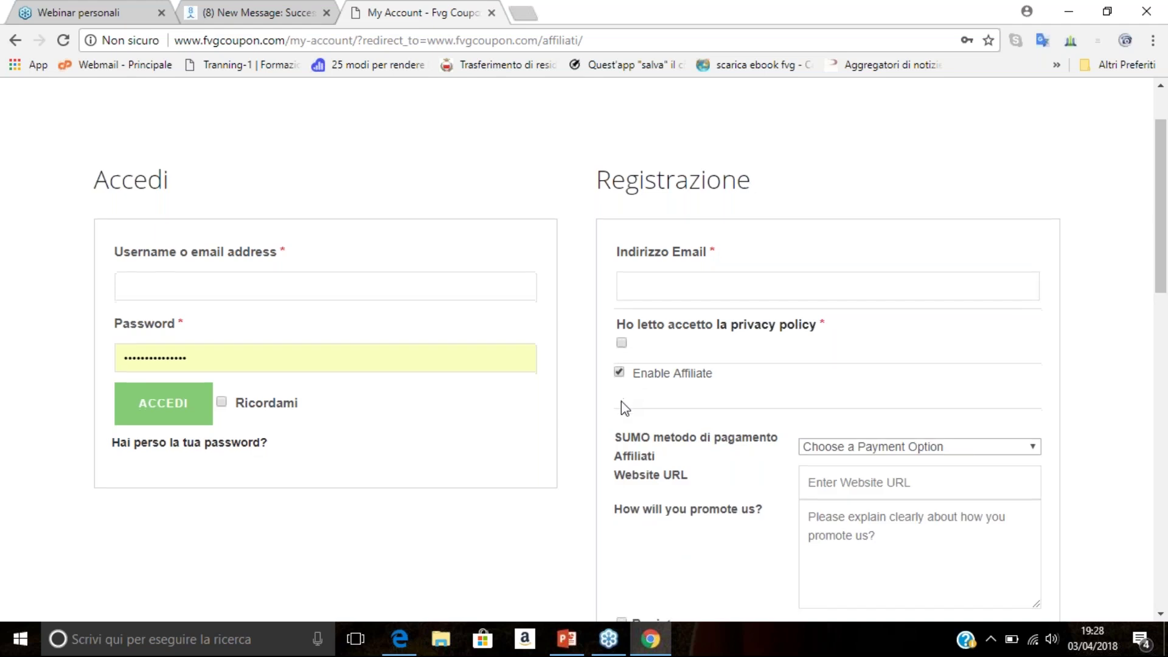
pyautogui.scroll(-1, 694, 505)
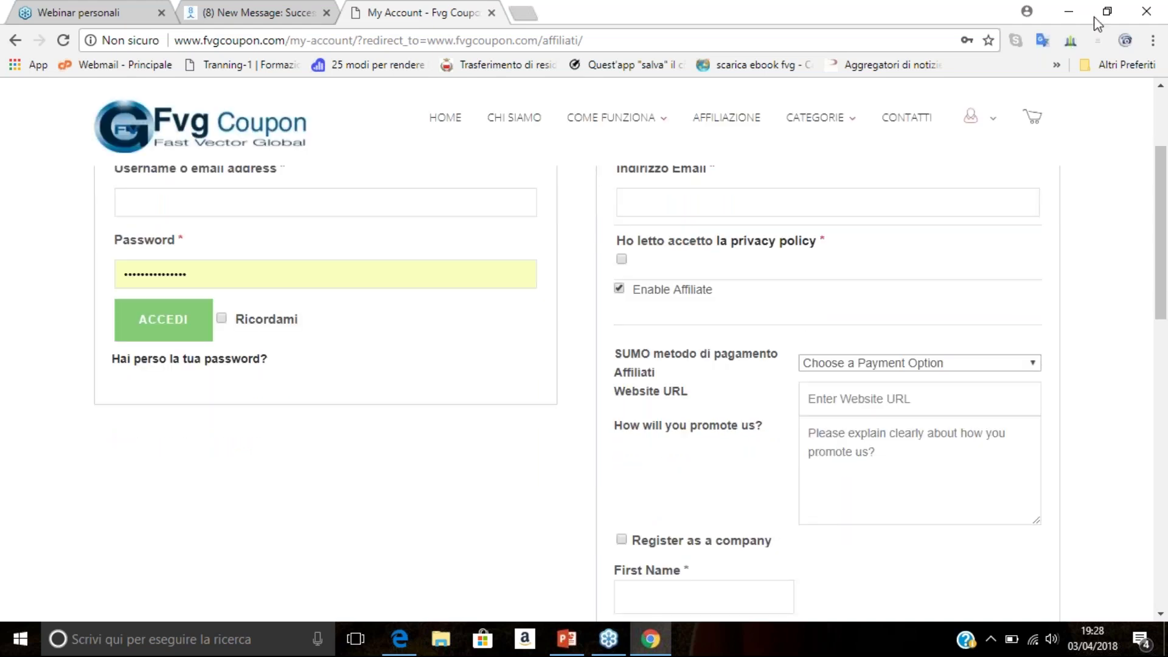
pyautogui.click(1042, 40)
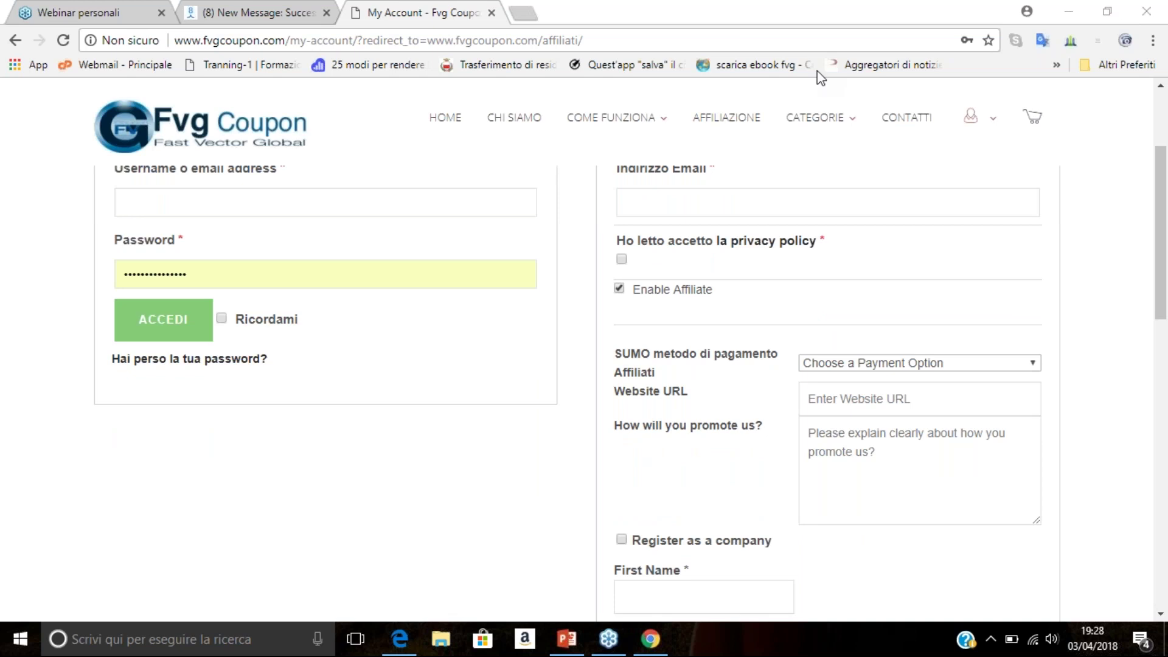
pyautogui.click(1035, 365)
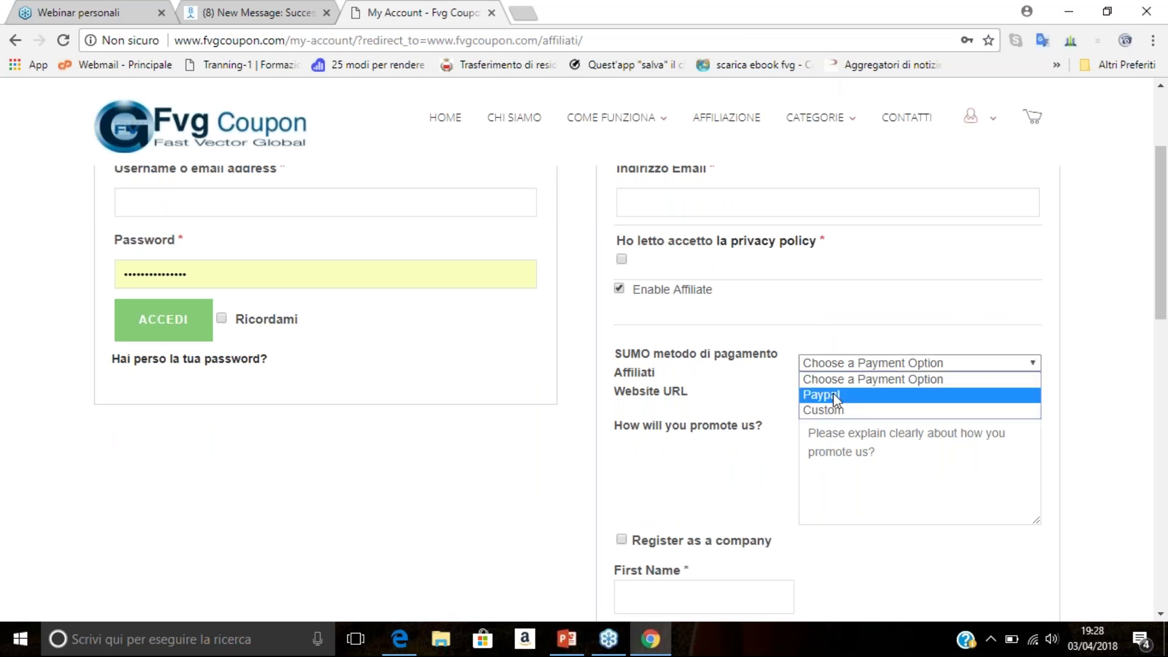
pyautogui.click(844, 401)
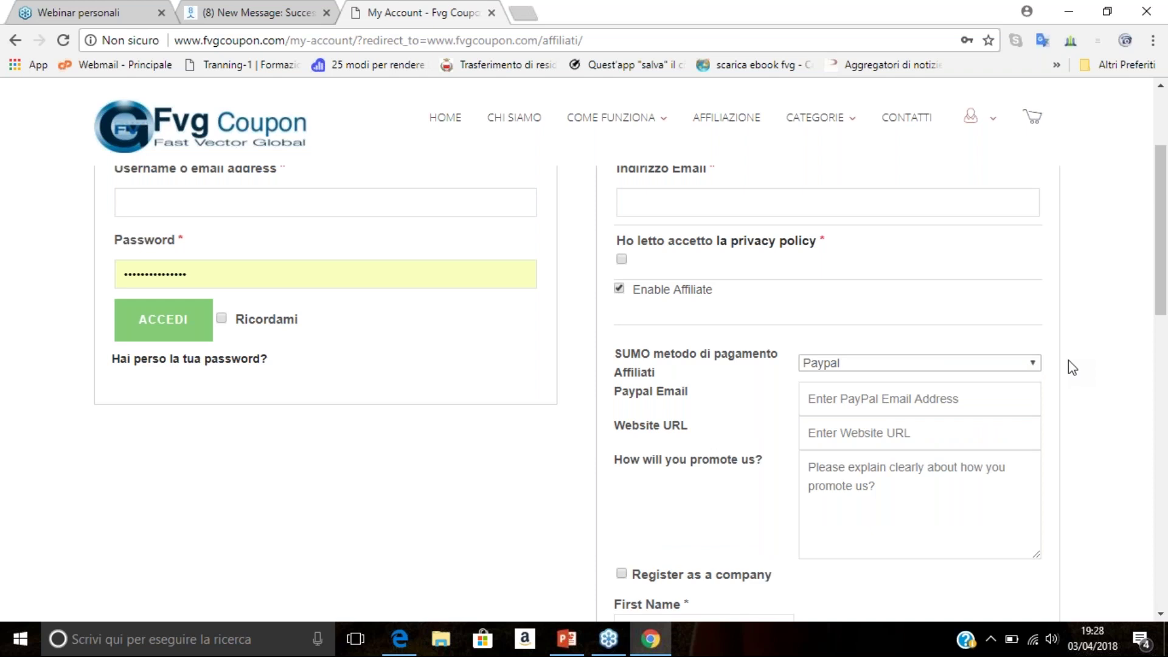
# Go through the empty PayPal email, website URL and promotion fields, and enable Register as a company
pyautogui.click(864, 400)
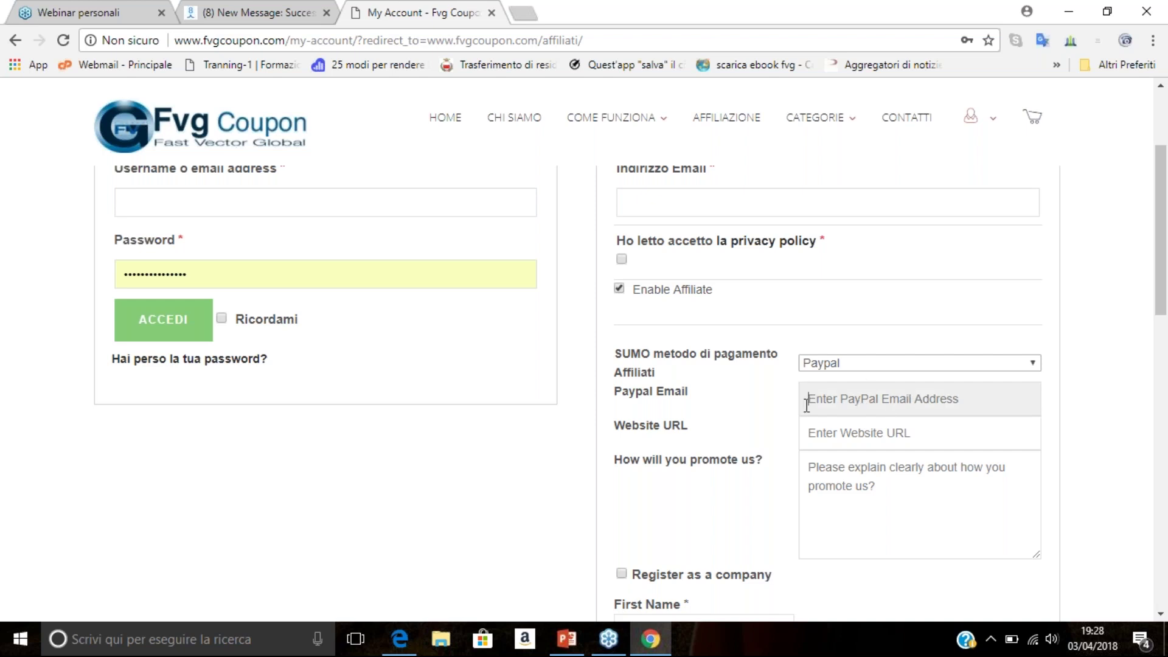
pyautogui.click(862, 435)
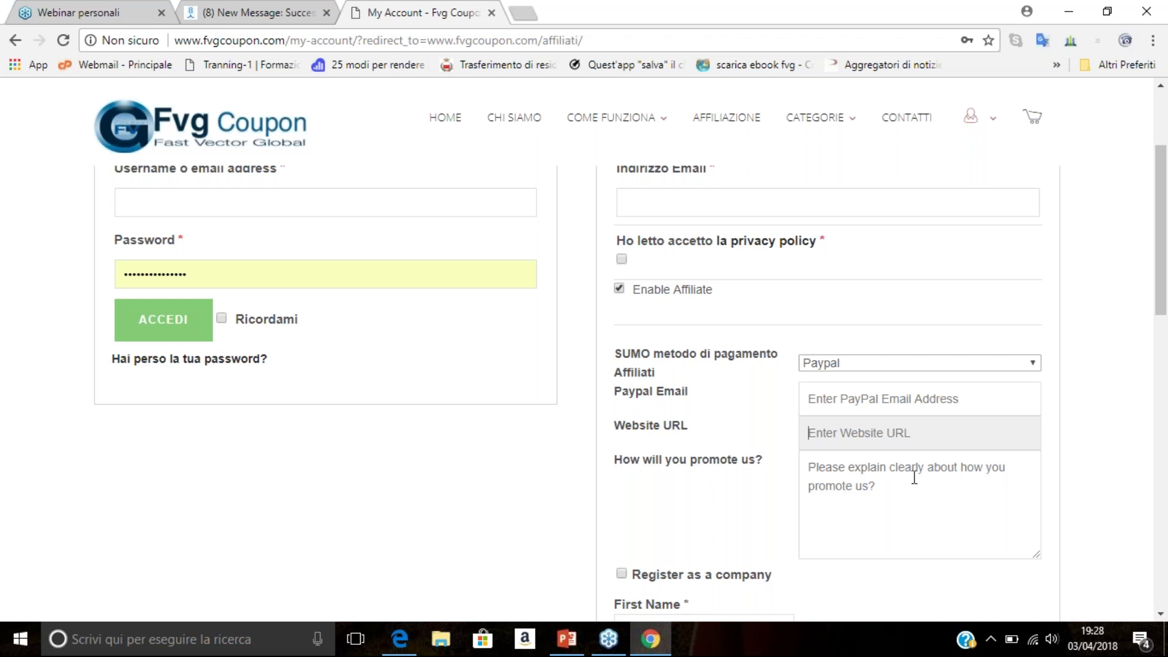
pyautogui.click(899, 493)
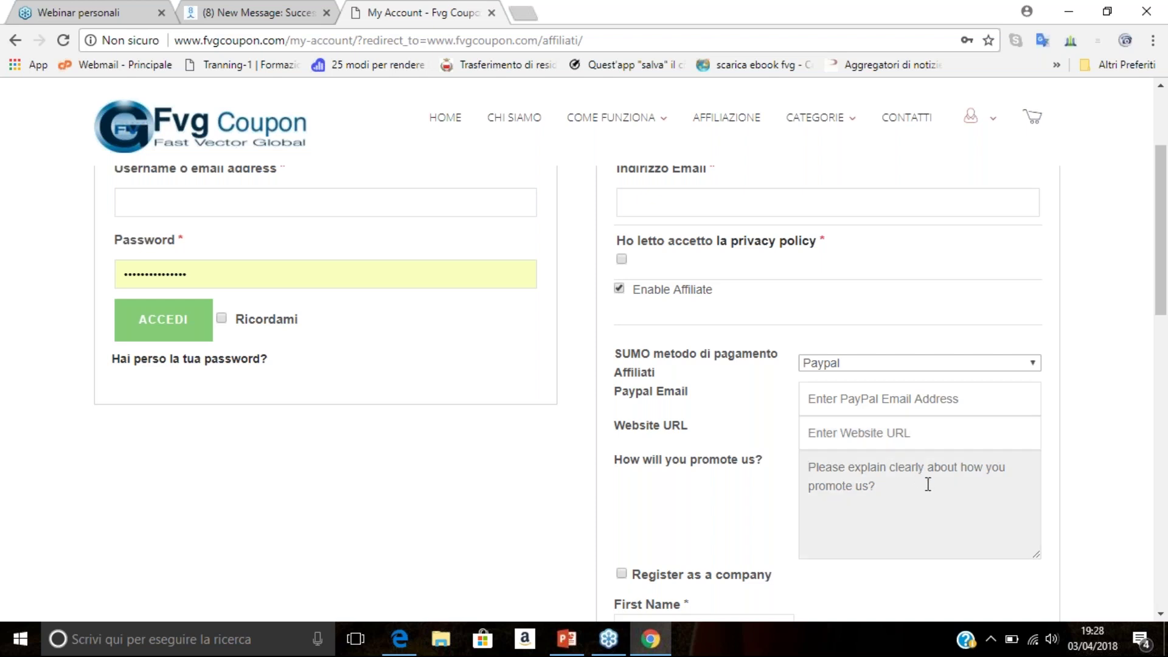
pyautogui.scroll(-1, 918, 462)
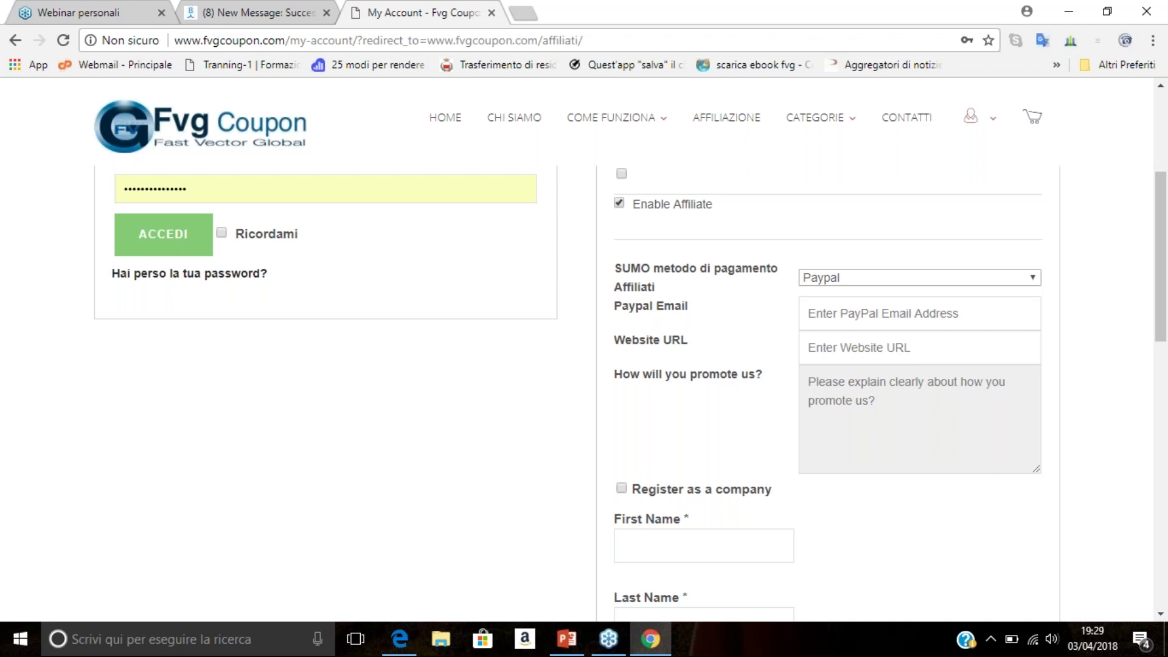
pyautogui.scroll(-2, 559, 482)
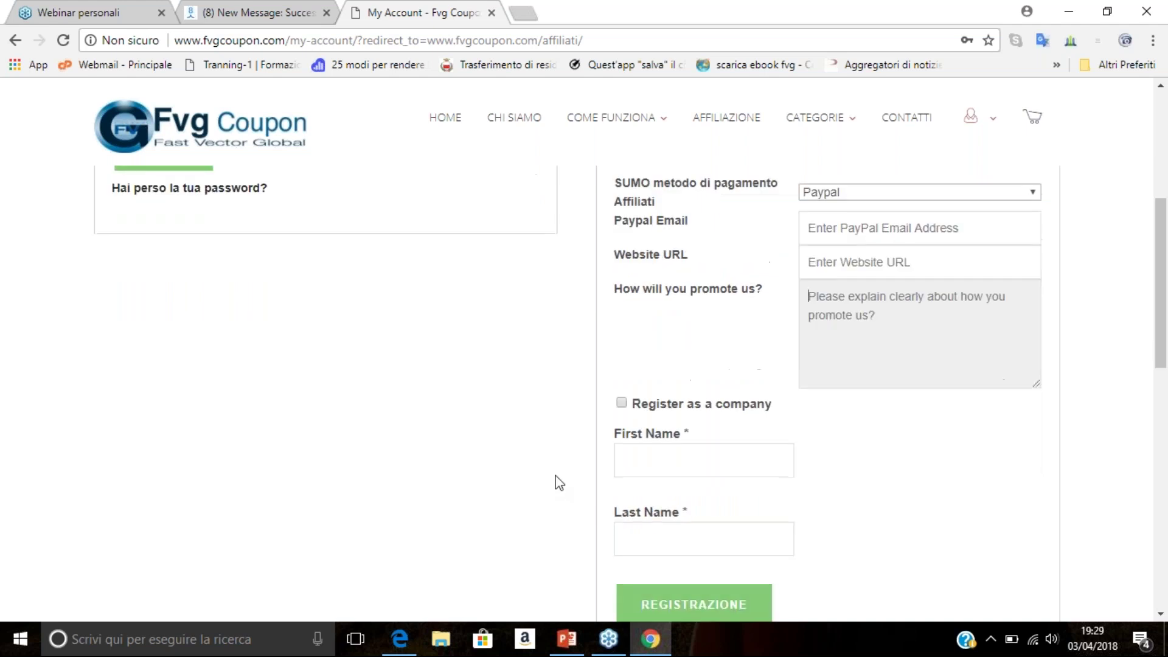
pyautogui.click(622, 404)
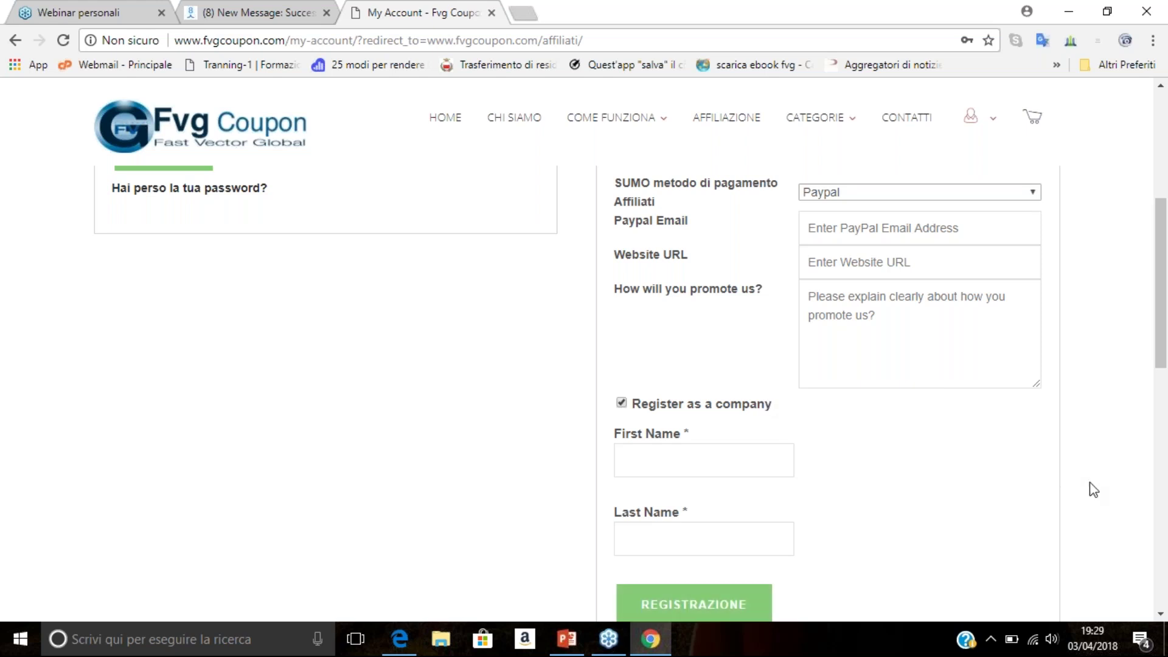
# Log in to the existing admin account, replacing the prefilled entry in the password field with the account password
pyautogui.scroll(4, 1093, 483)
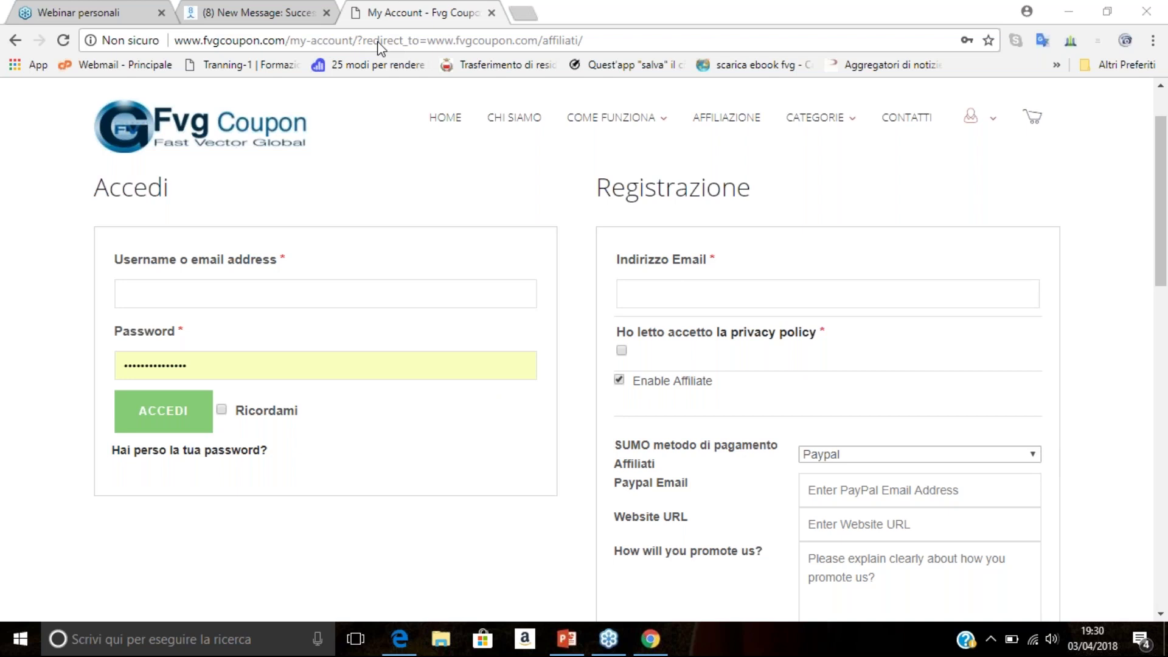
pyautogui.click(165, 411)
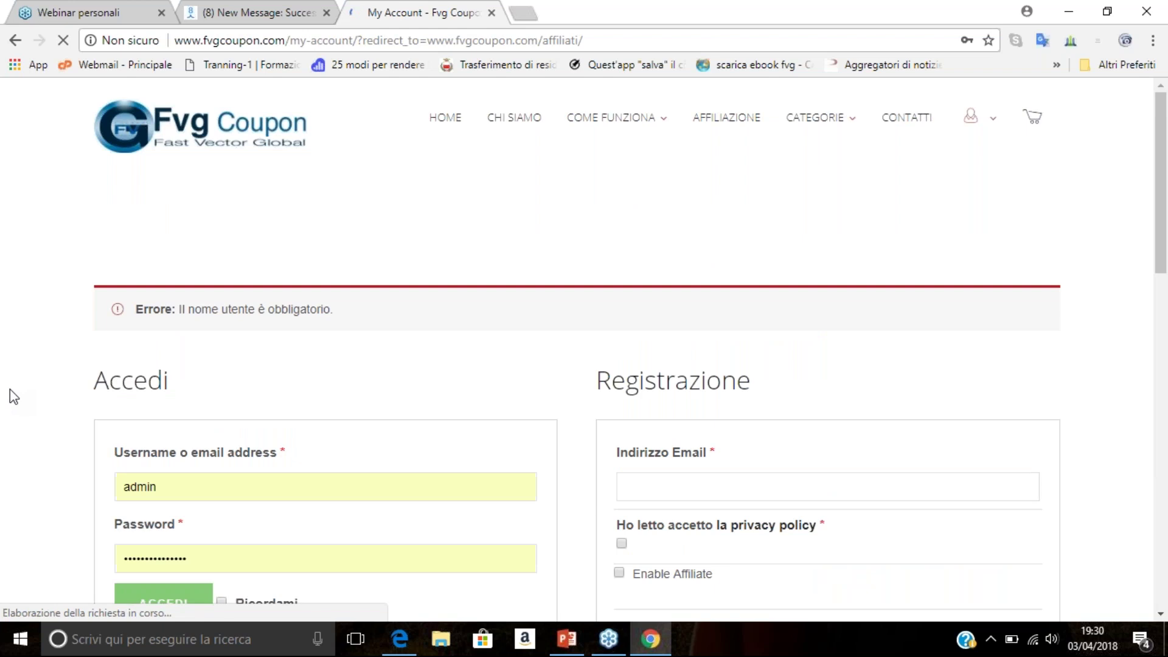
pyautogui.scroll(-2, 4, 474)
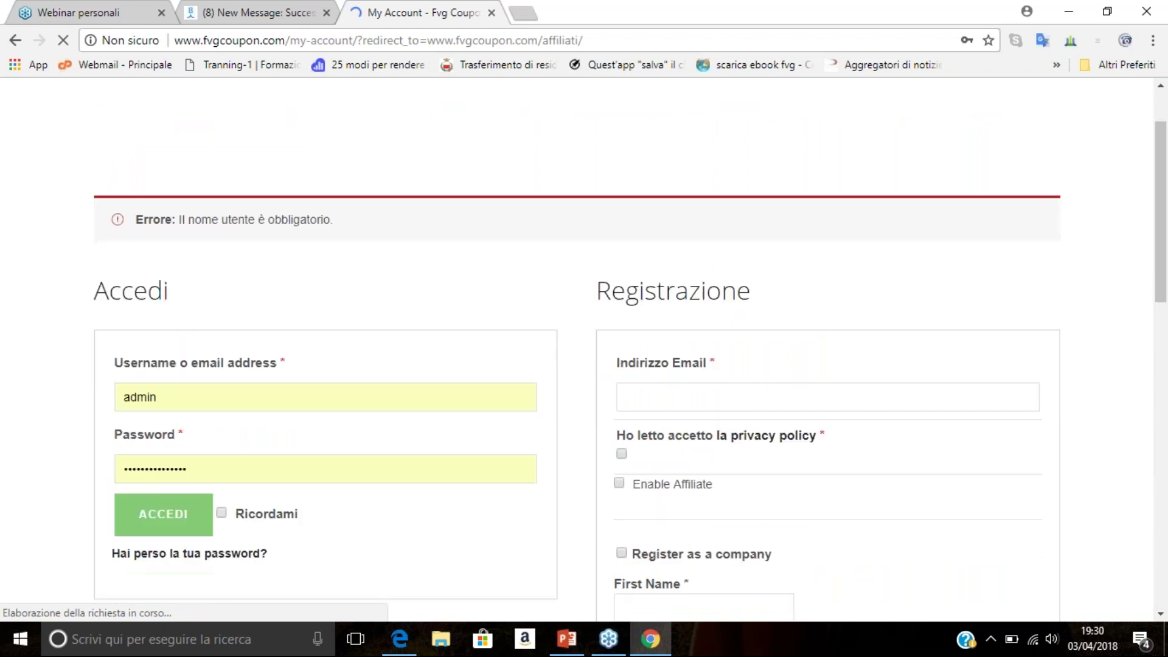
pyautogui.click(239, 385)
pyautogui.moveTo(240, 386); pyautogui.dragTo(121, 386)
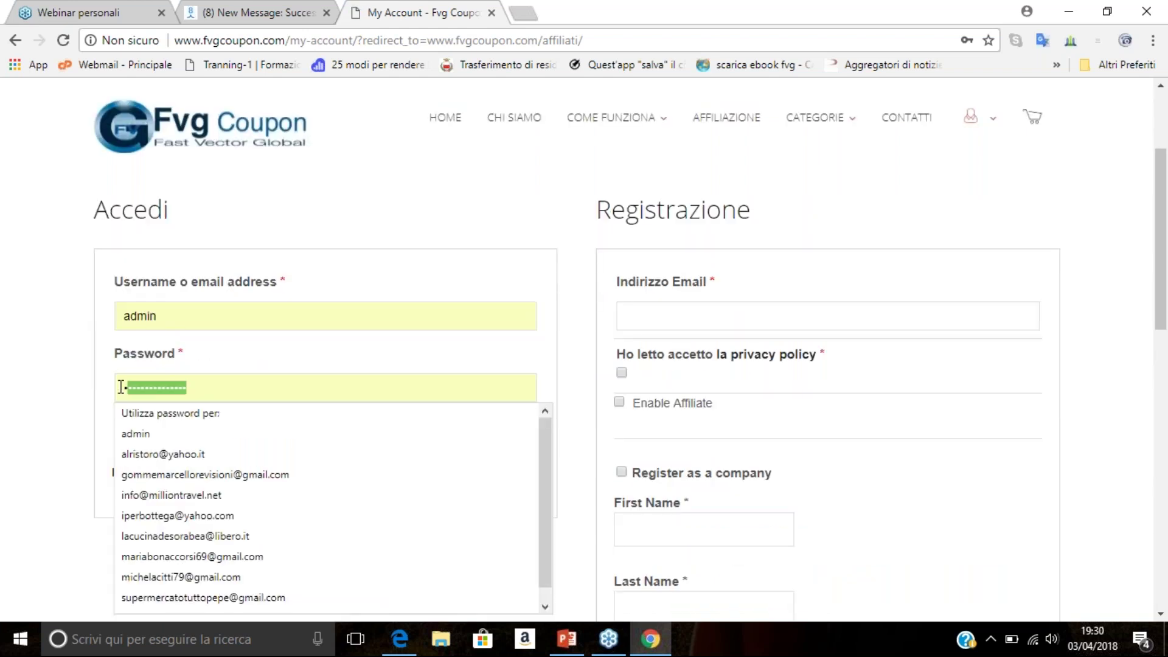
pyautogui.press('BackSpace')
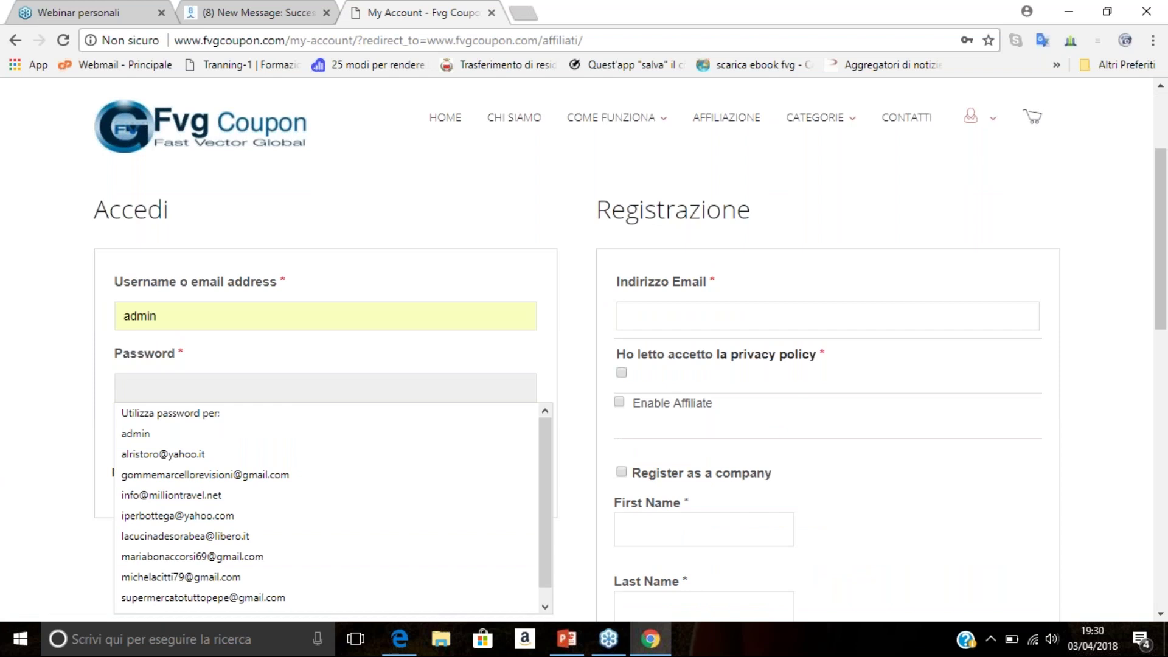
pyautogui.write('••••••••••')
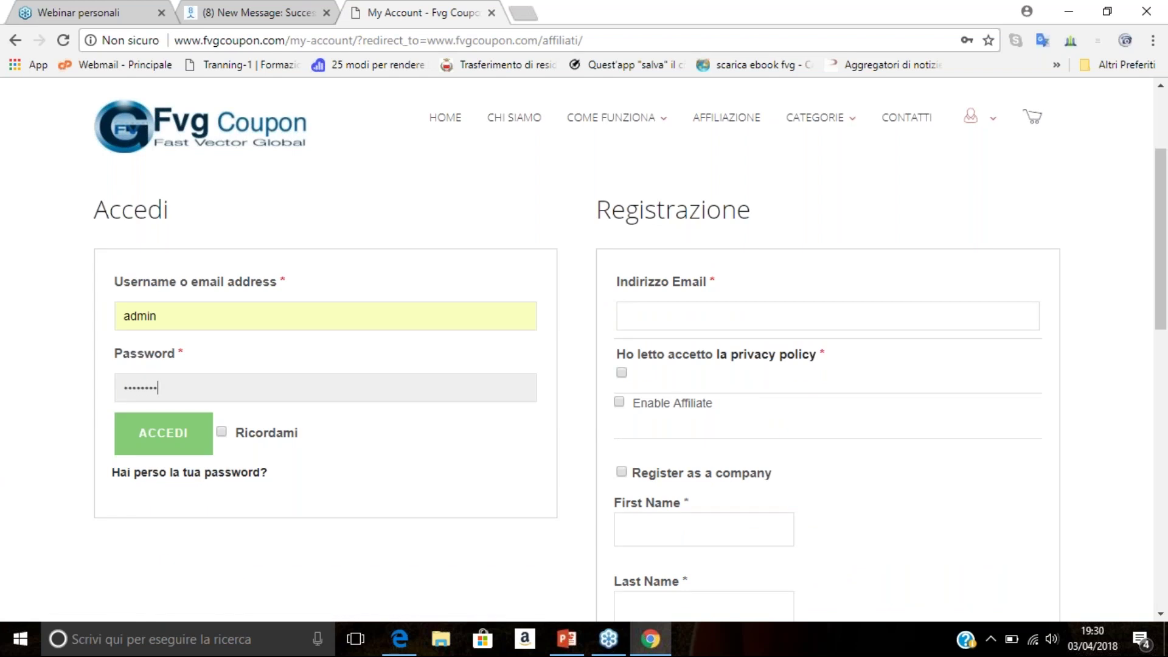
pyautogui.write('•••••')
pyautogui.press('Return')
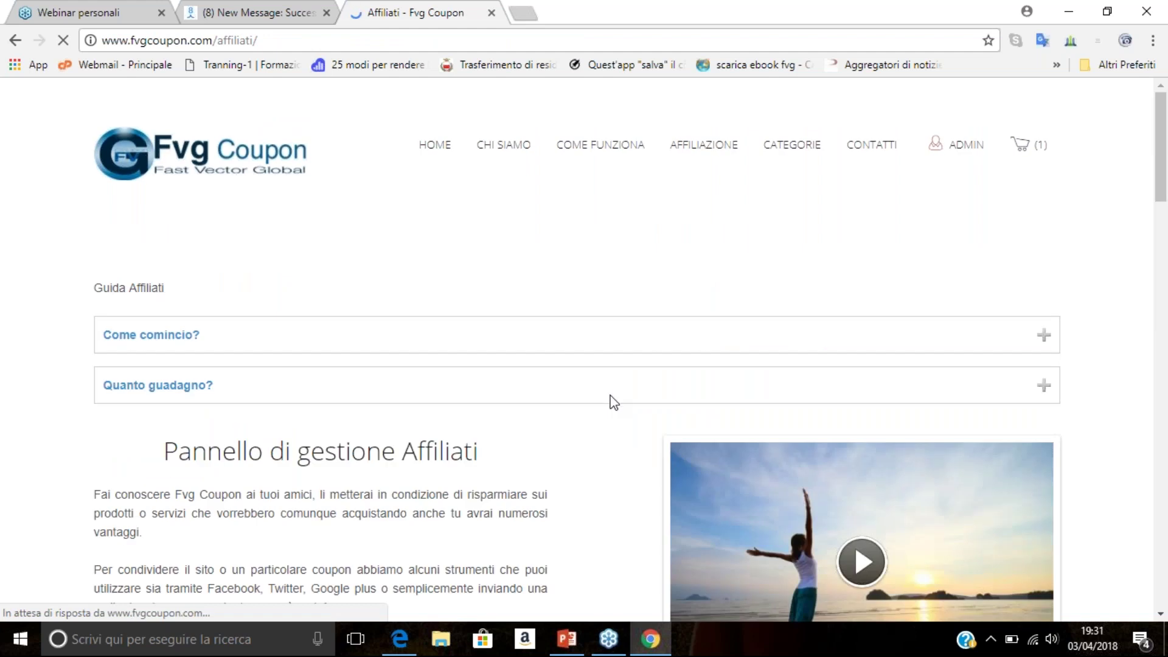
# Examine the account details and totals in the affiliate Dashboard, and dismiss the system update notification
pyautogui.scroll(-2, 622, 406)
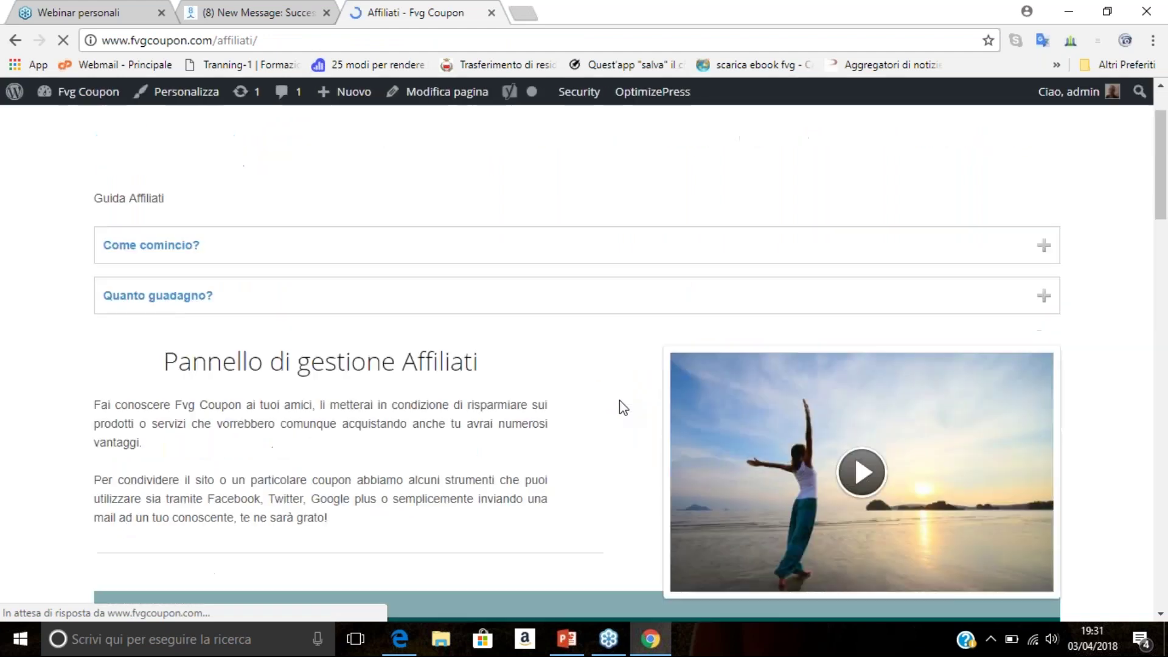
pyautogui.scroll(-10, 623, 408)
pyautogui.scroll(3, 621, 409)
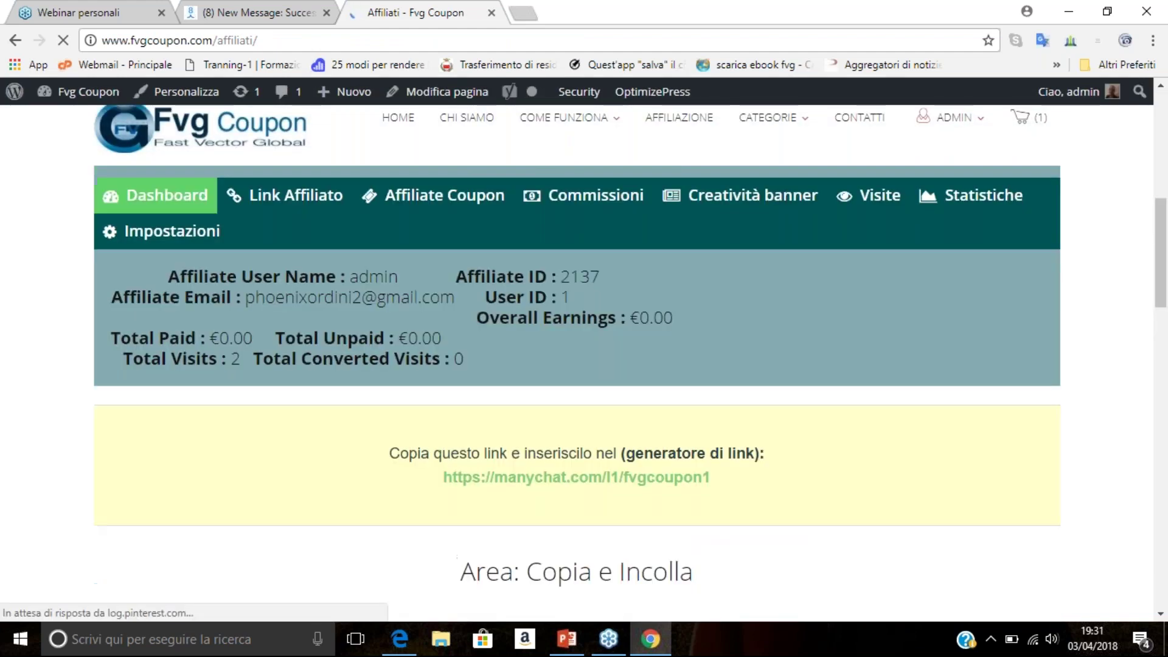
pyautogui.scroll(1, 620, 409)
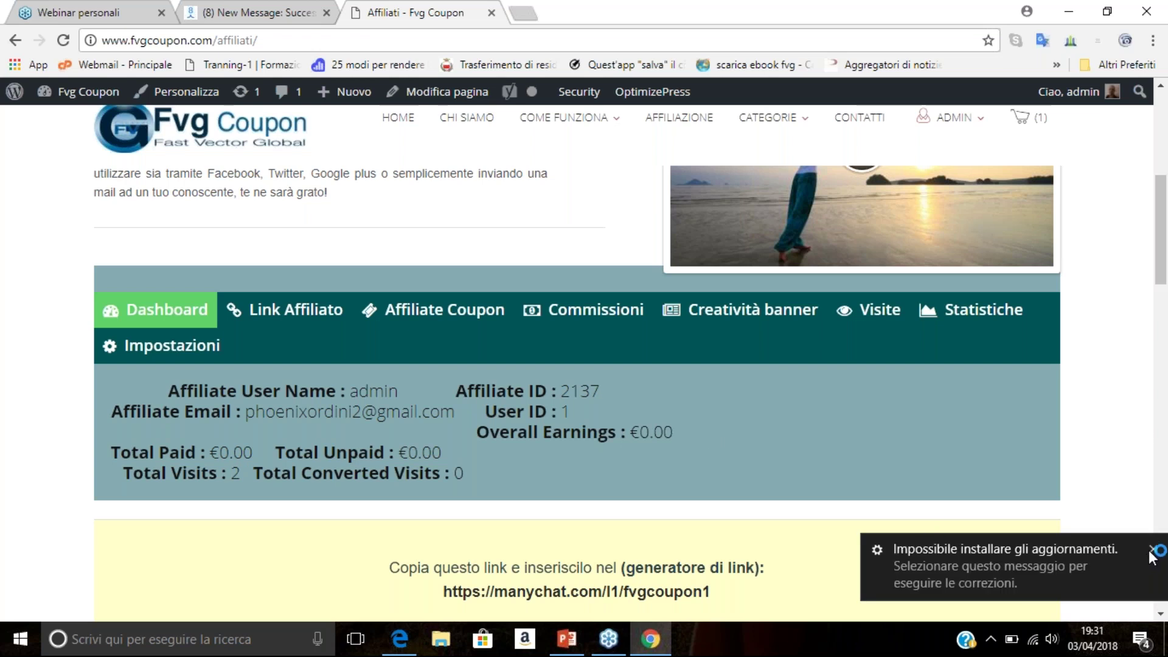
pyautogui.click(1151, 552)
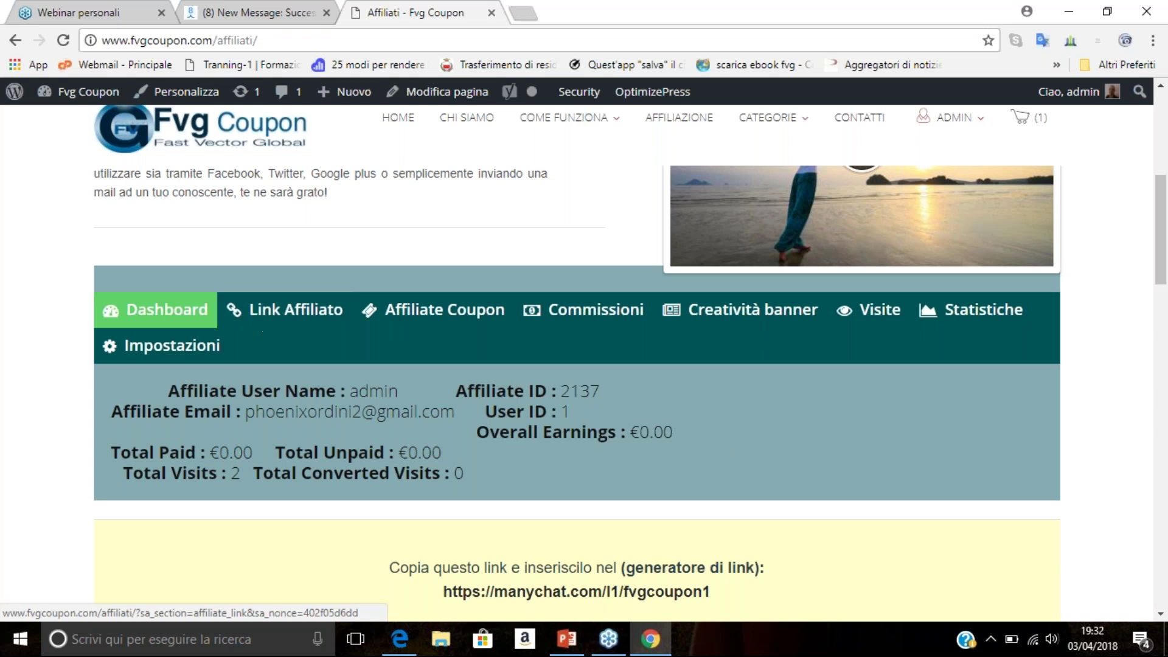
# Open the Link Affiliato section and examine the affiliate URL and the referral link generator
pyautogui.click(319, 313)
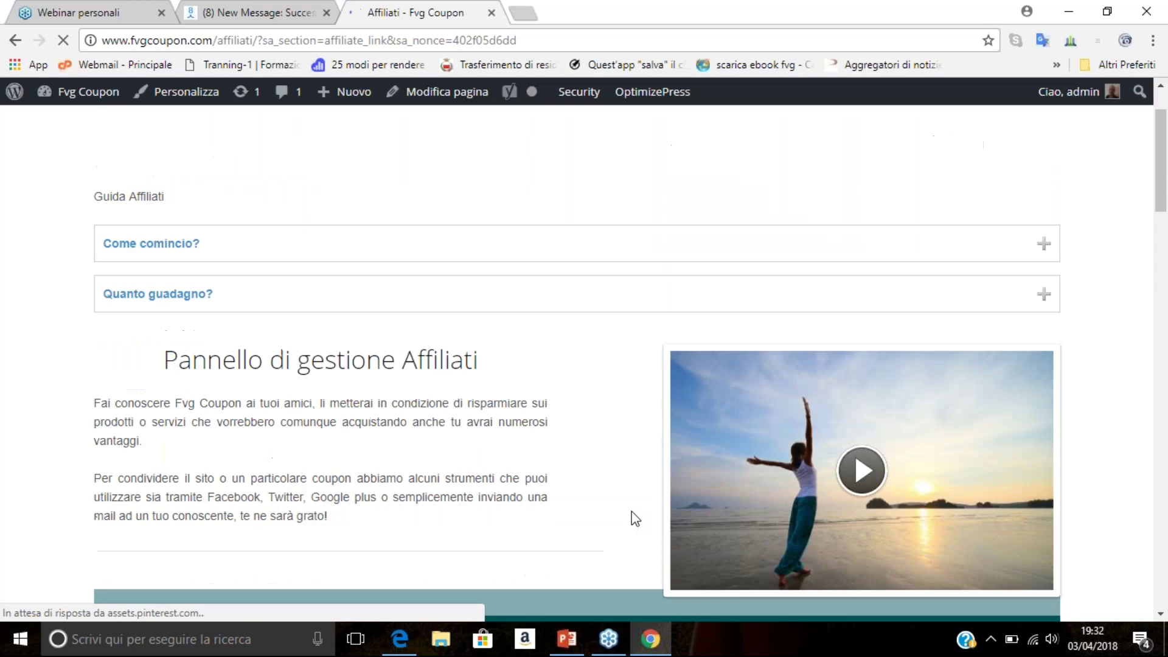
pyautogui.scroll(-8, 630, 509)
pyautogui.scroll(-2, 629, 514)
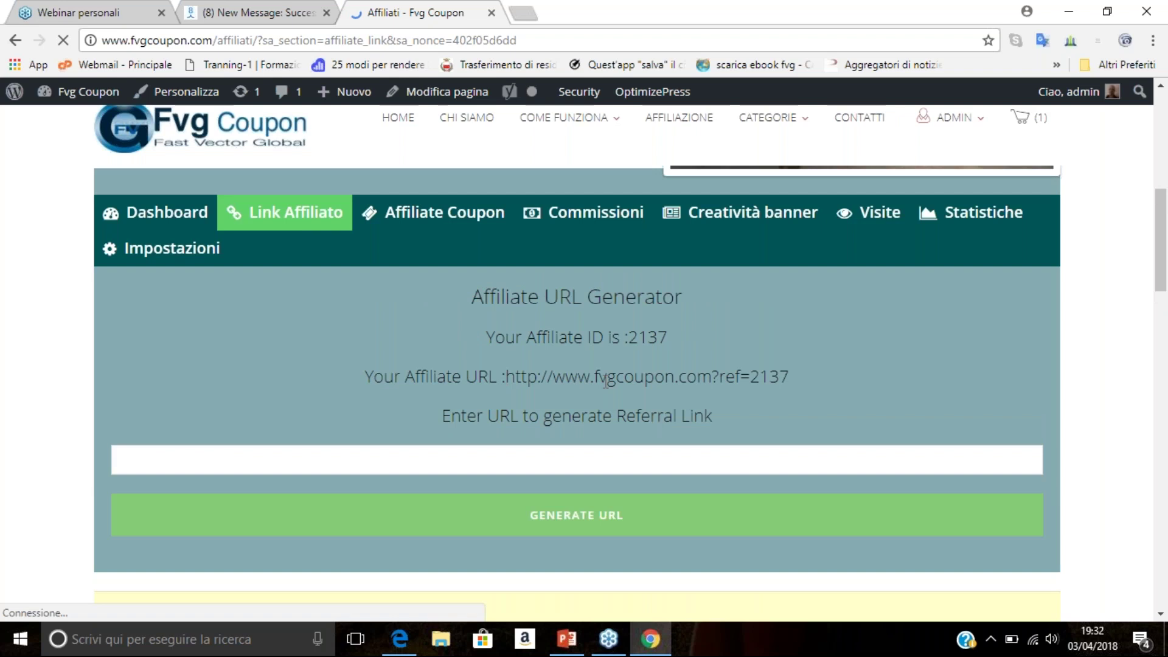
pyautogui.moveTo(506, 377); pyautogui.dragTo(790, 378)
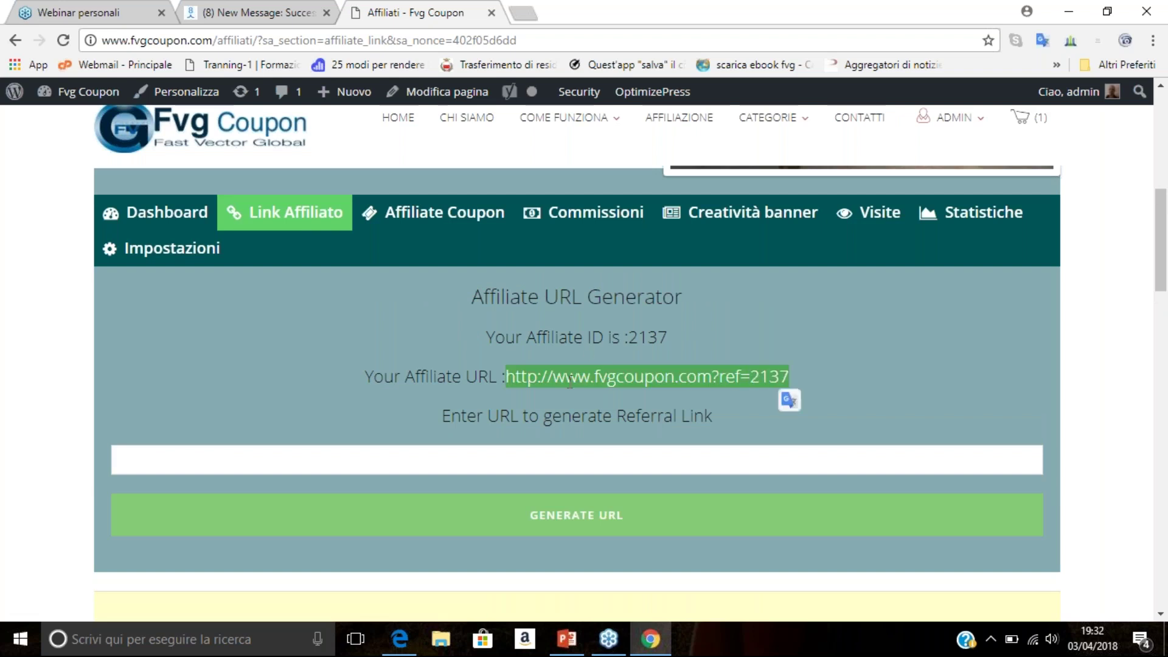
pyautogui.click(791, 379)
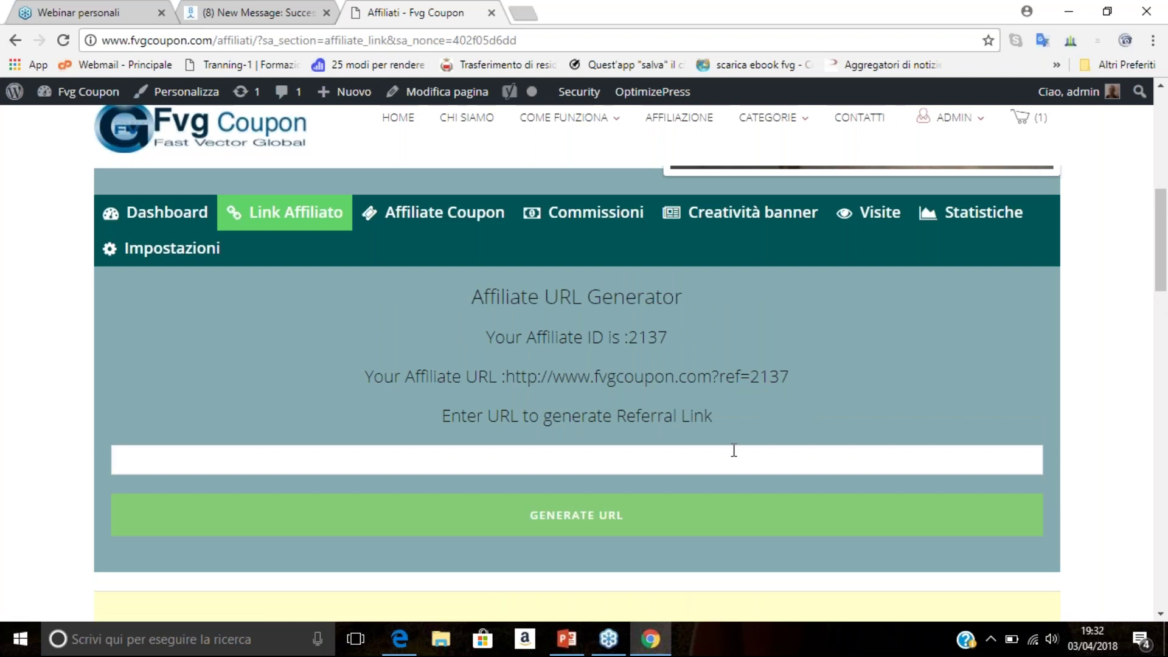
pyautogui.scroll(-1, 733, 450)
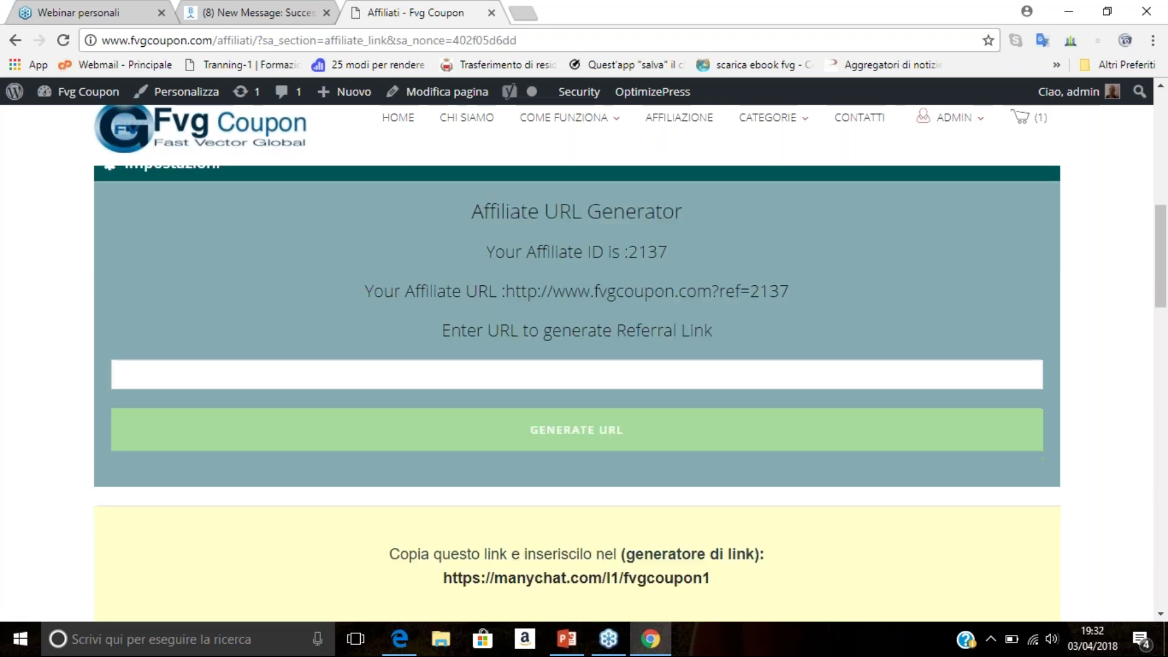
pyautogui.scroll(-1, 420, 467)
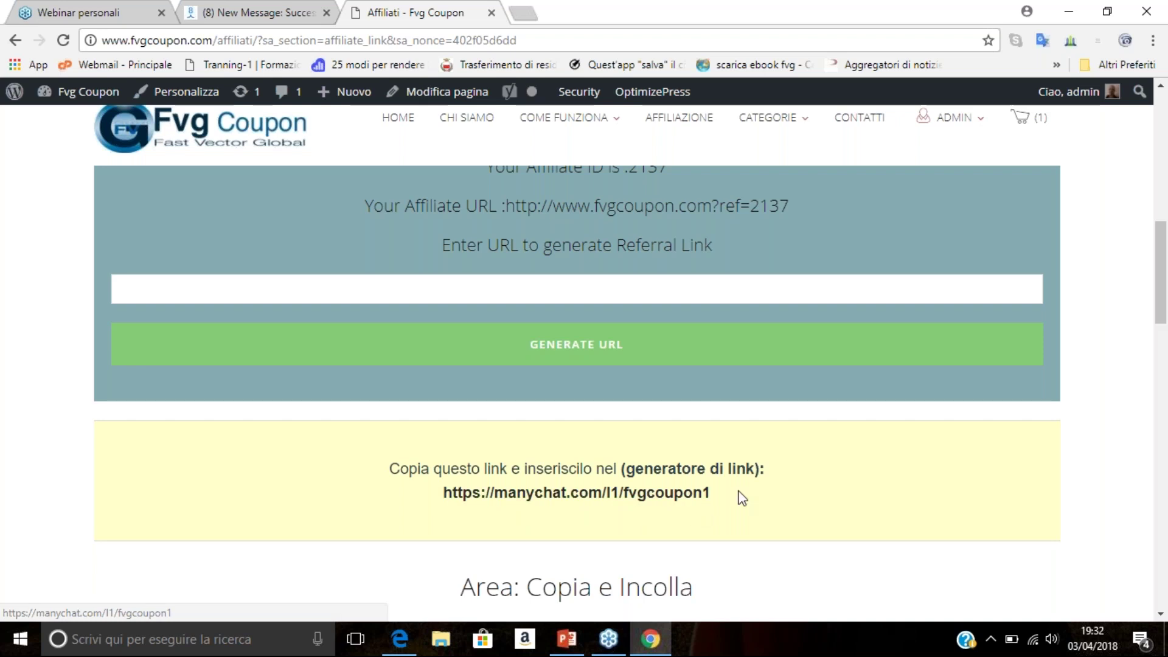
pyautogui.rightClick(691, 495)
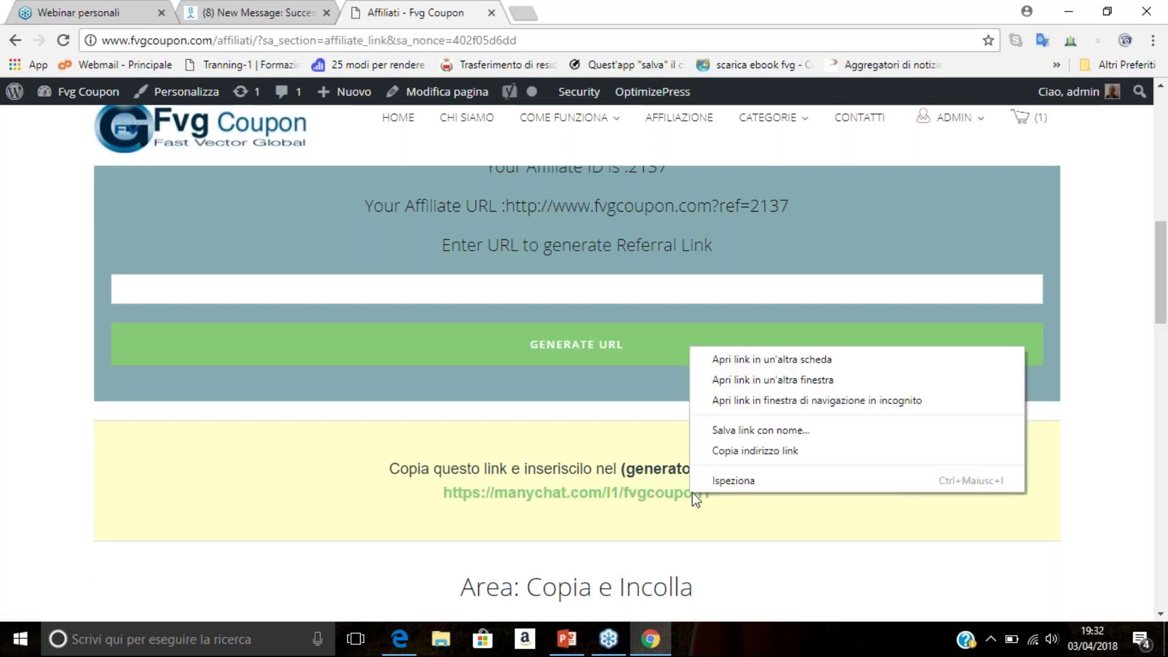
pyautogui.click(785, 455)
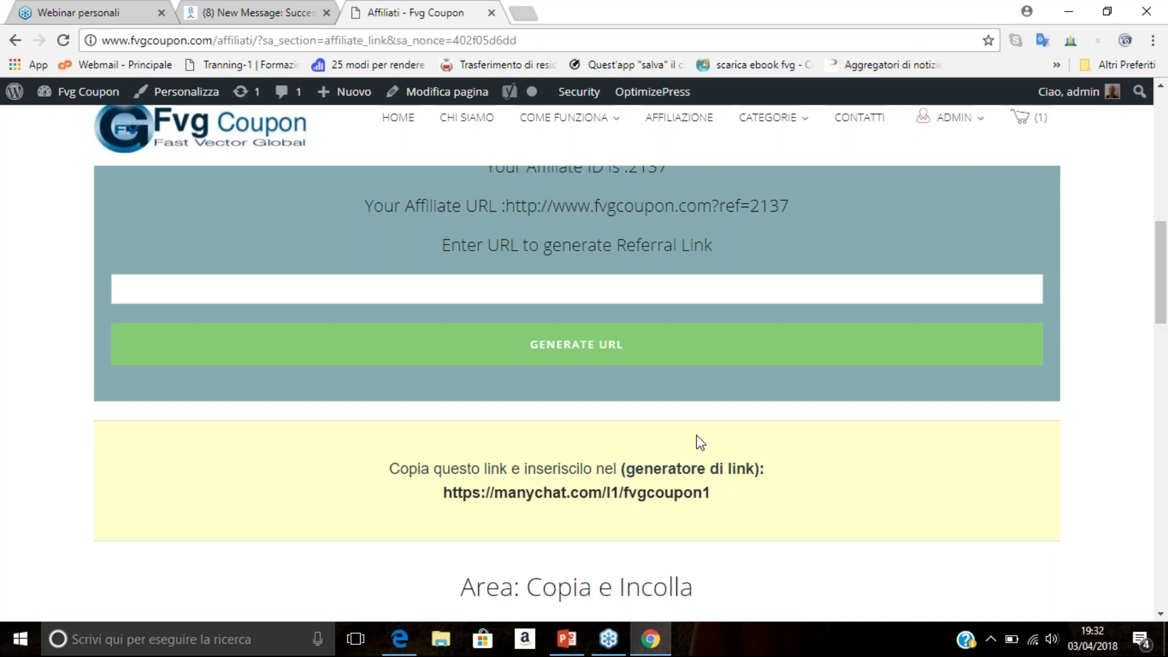
pyautogui.click(588, 286)
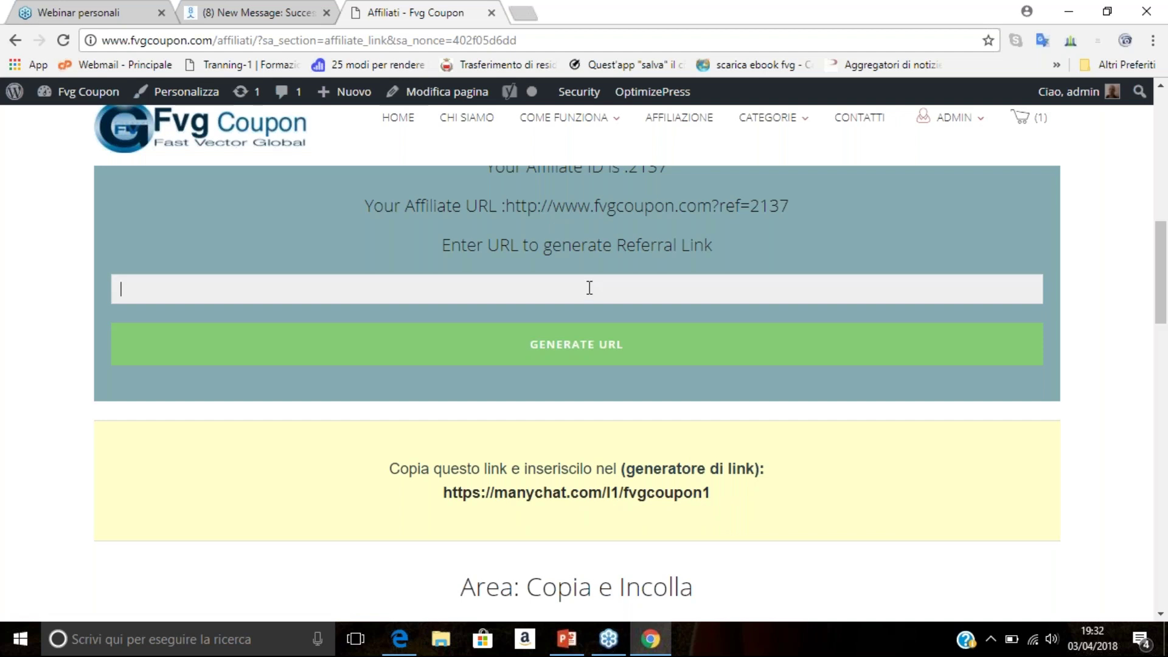
pyautogui.rightClick(636, 286)
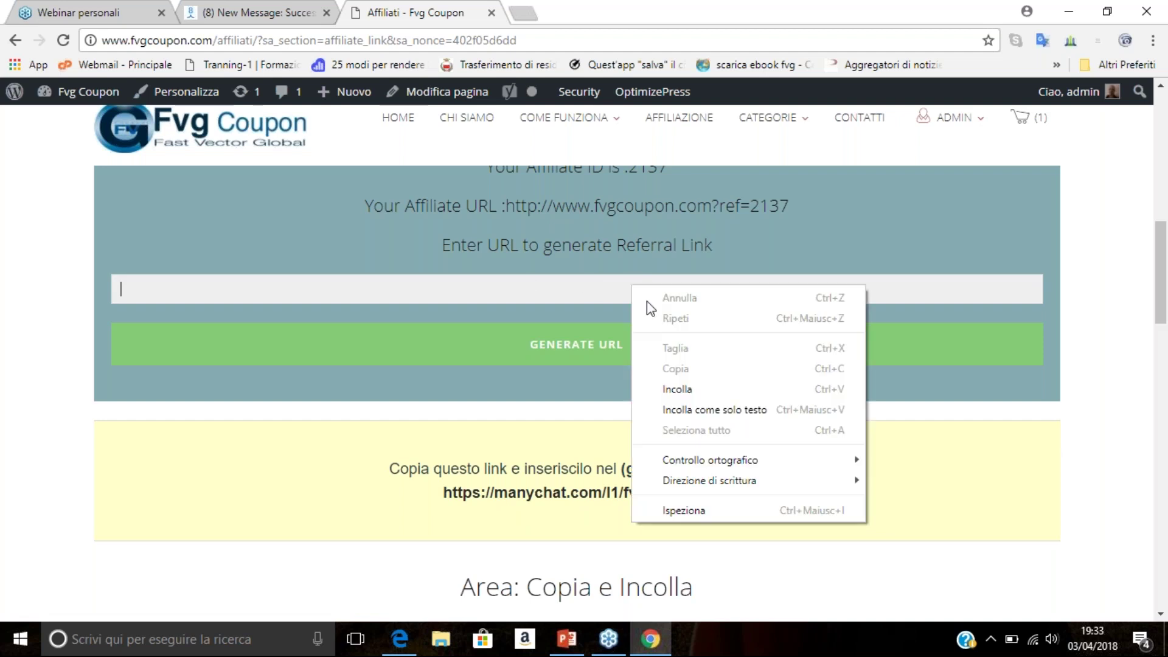
pyautogui.click(684, 394)
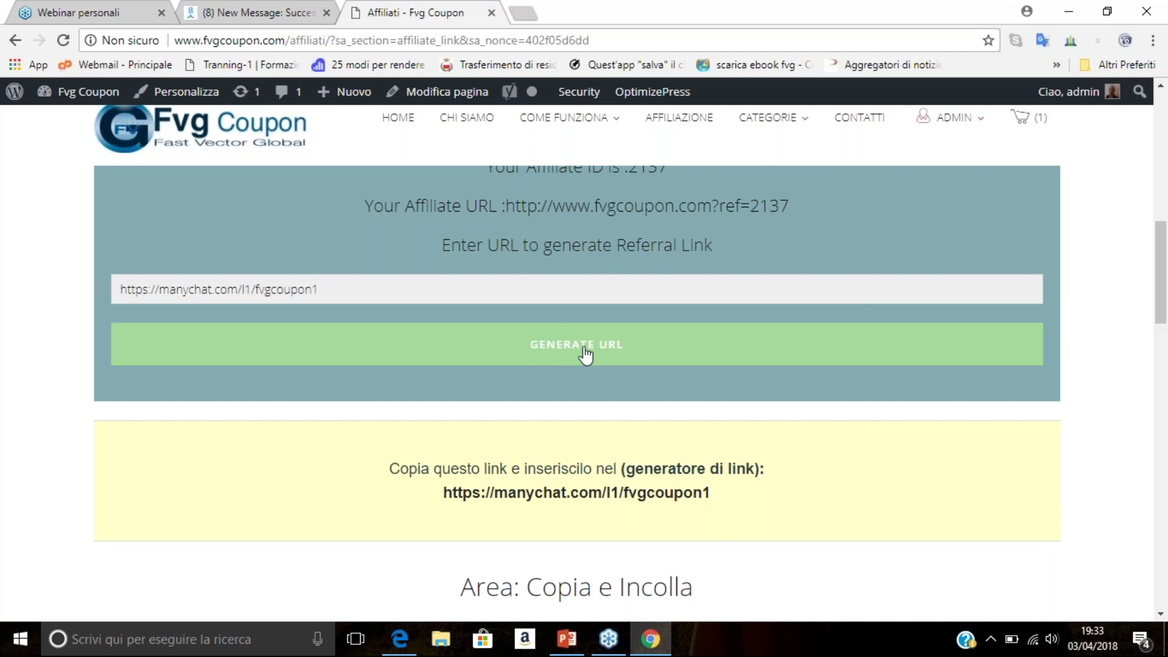
pyautogui.click(586, 352)
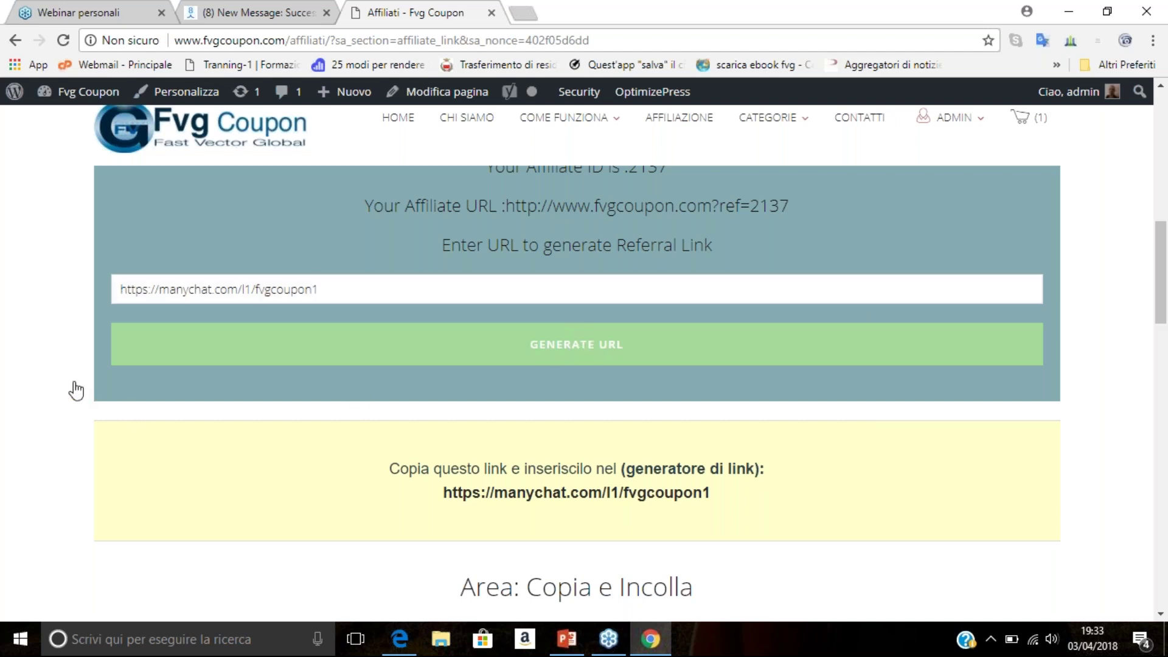
pyautogui.click(622, 345)
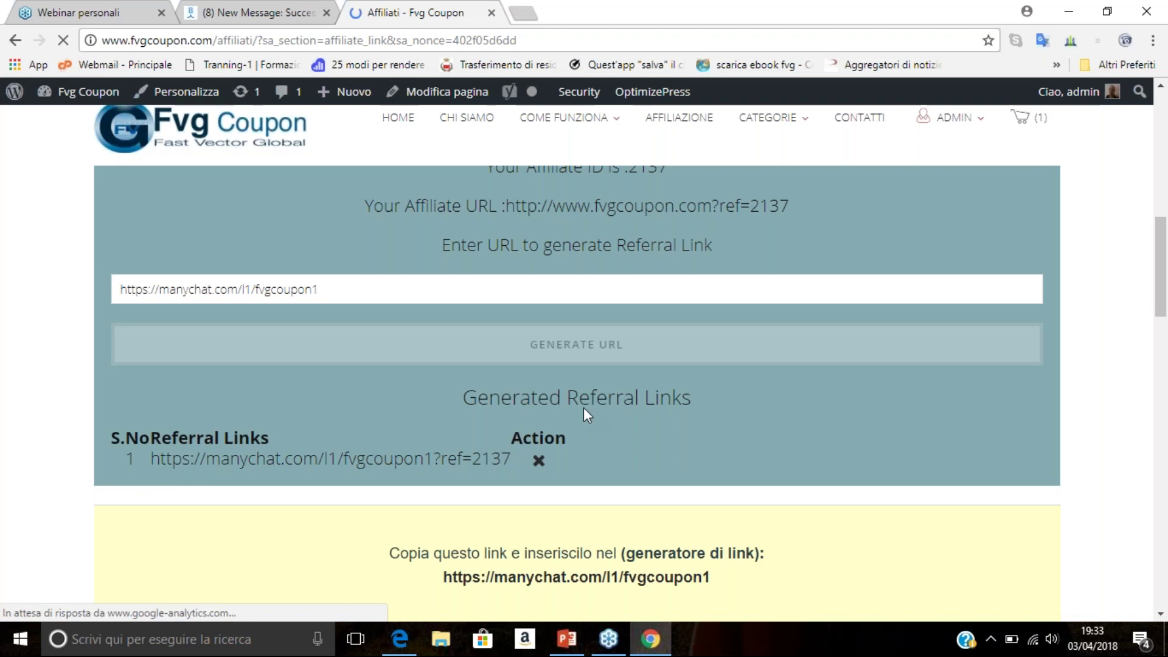
# Copy the full generated referral link from the Generated Referral Links table and clear the text selection
pyautogui.moveTo(473, 460); pyautogui.dragTo(512, 461)
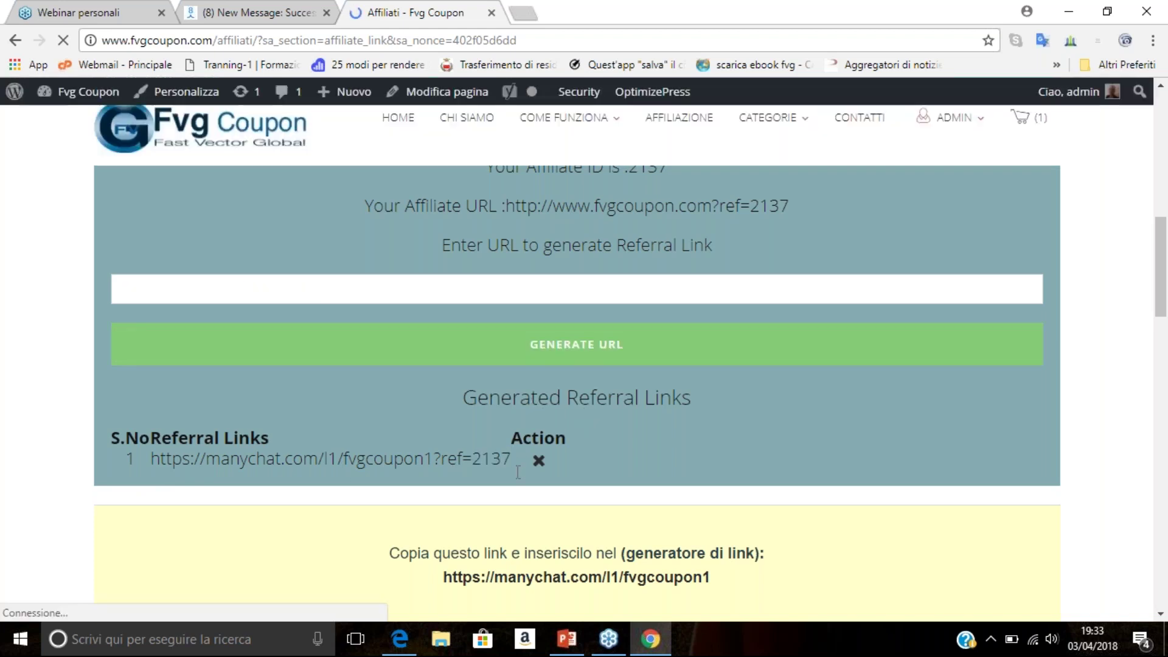
pyautogui.moveTo(513, 460); pyautogui.dragTo(155, 461)
pyautogui.rightClick(211, 460)
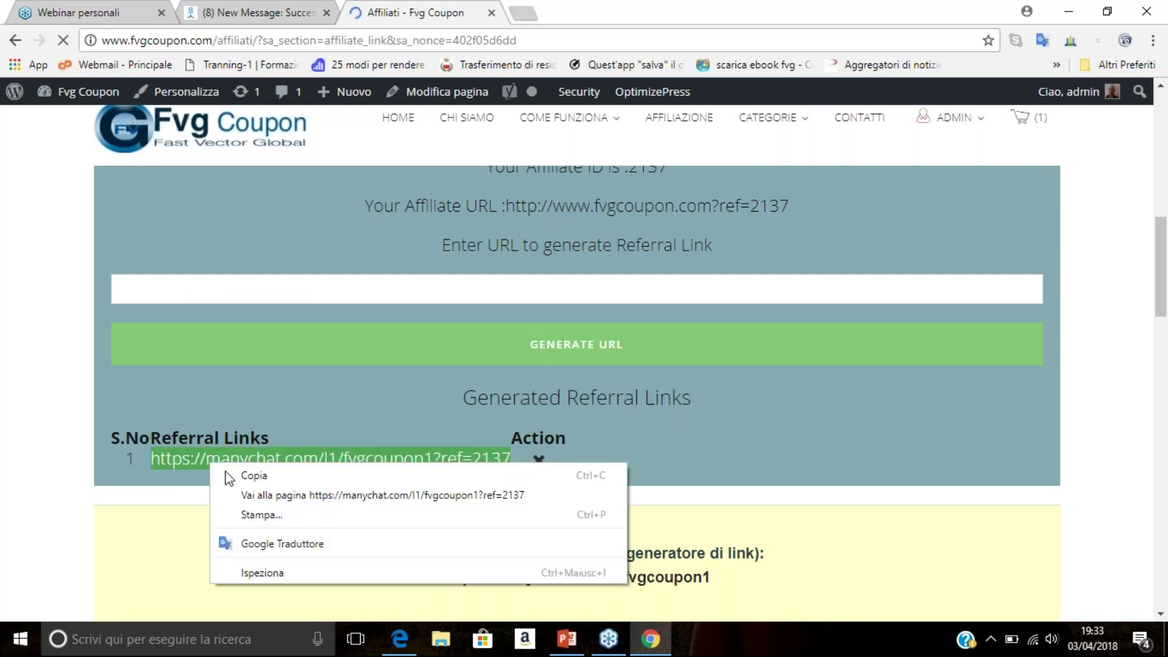
pyautogui.click(255, 475)
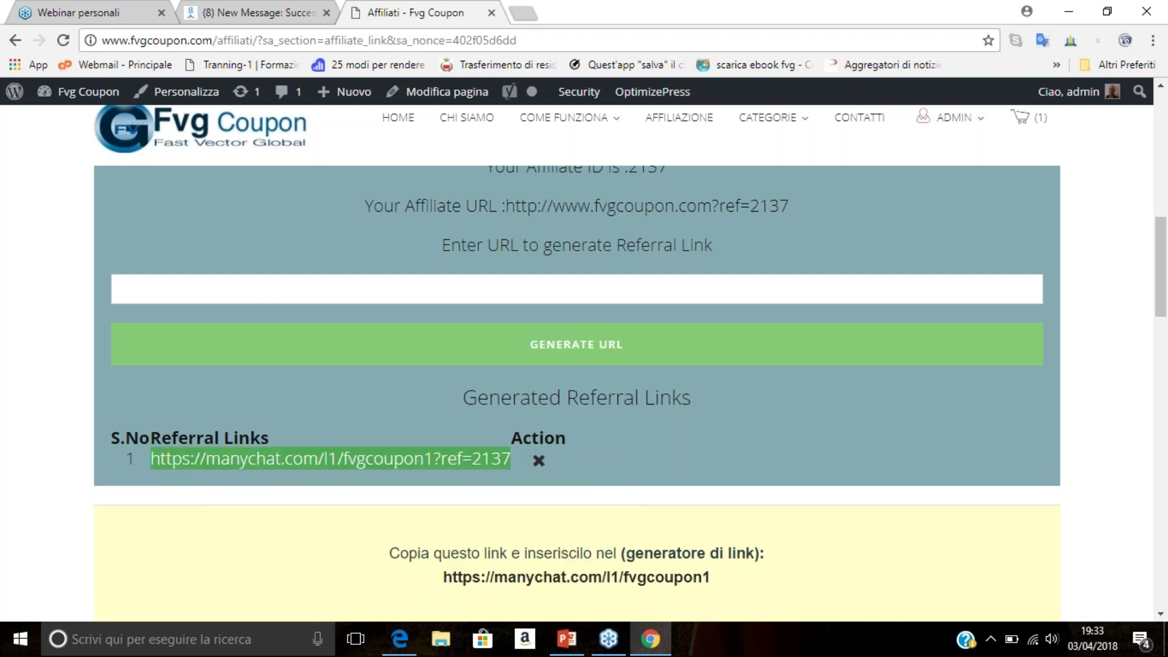
pyautogui.click(648, 465)
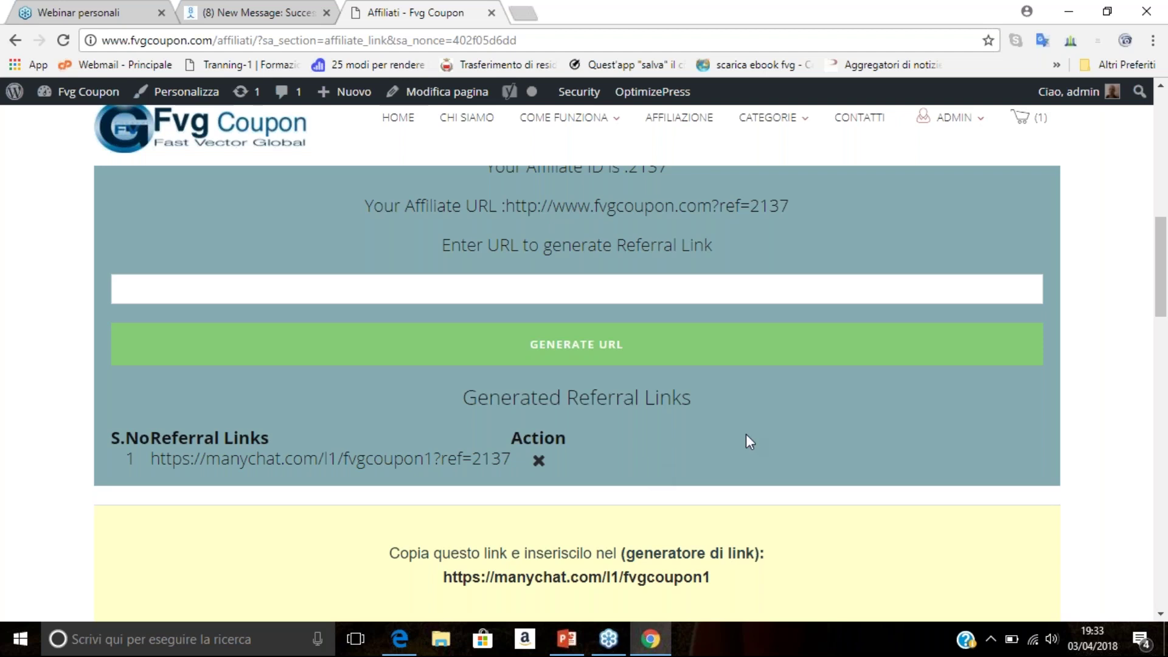
pyautogui.scroll(1, 738, 442)
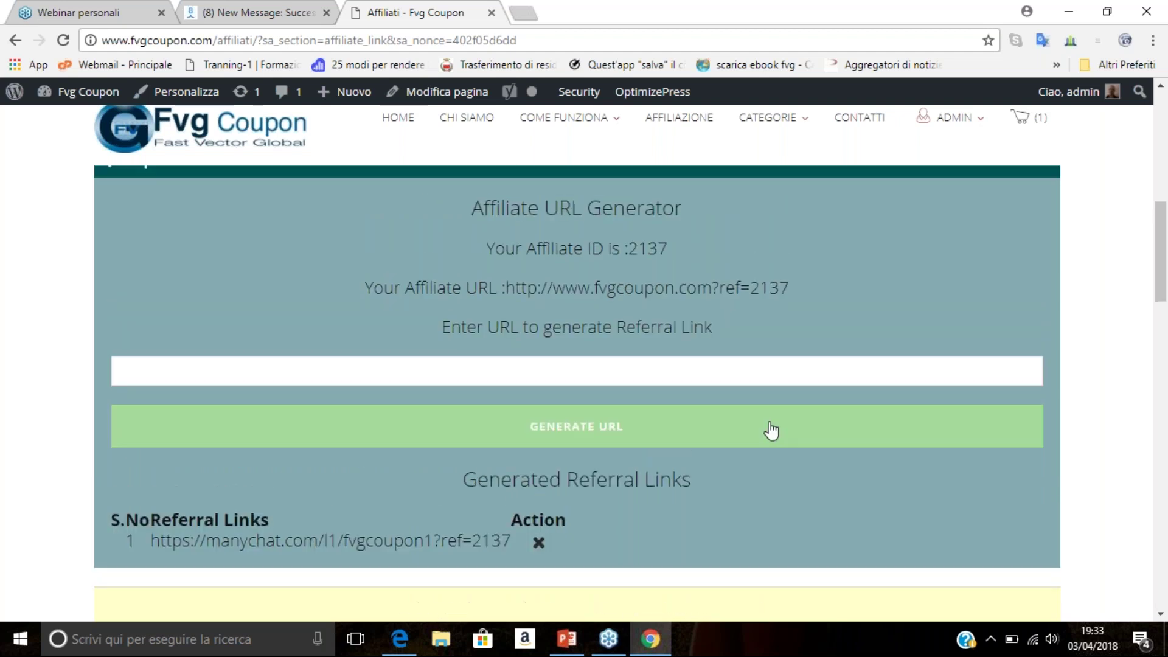
pyautogui.scroll(2, 820, 405)
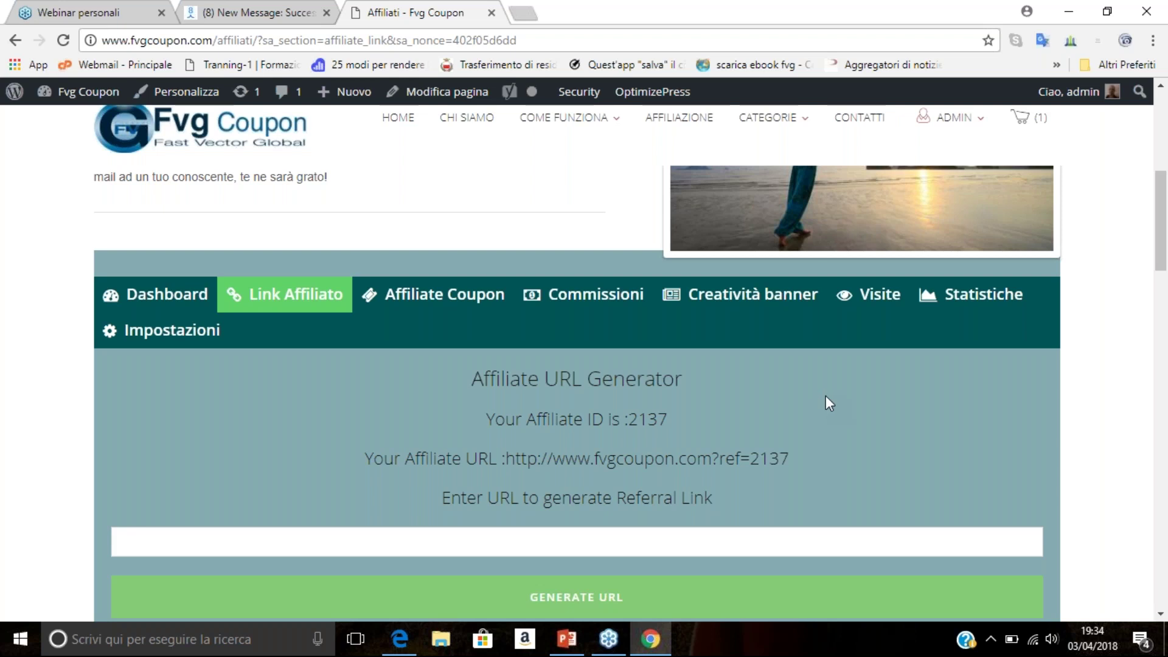
pyautogui.scroll(-1, 824, 397)
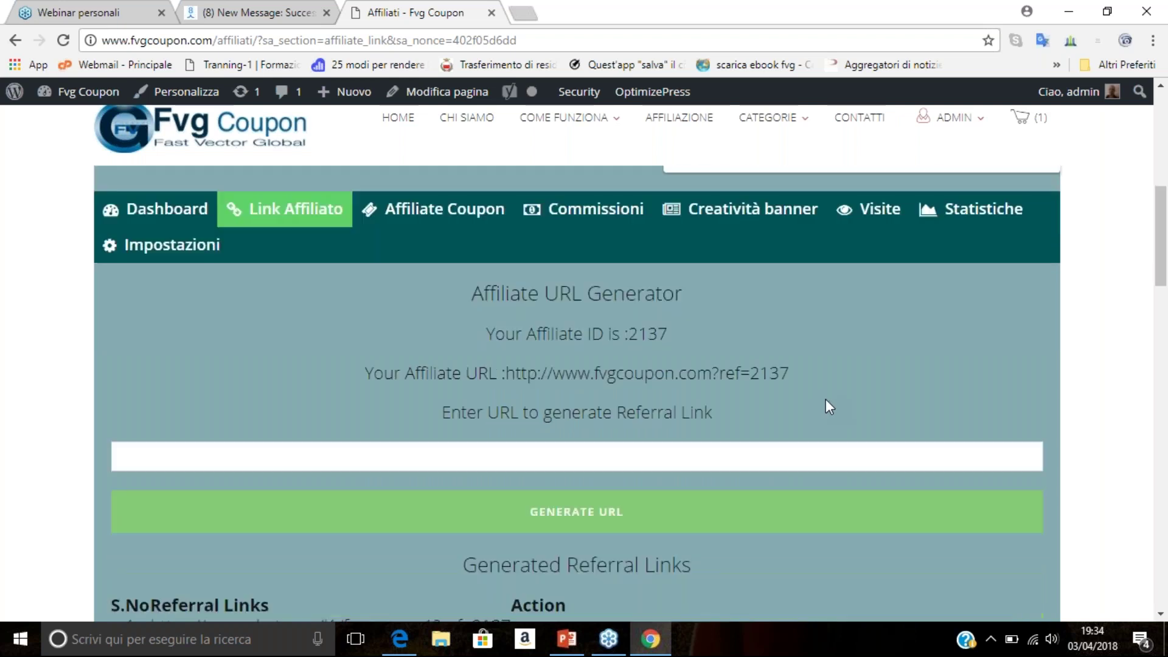
pyautogui.scroll(-2, 825, 398)
pyautogui.scroll(2, 825, 399)
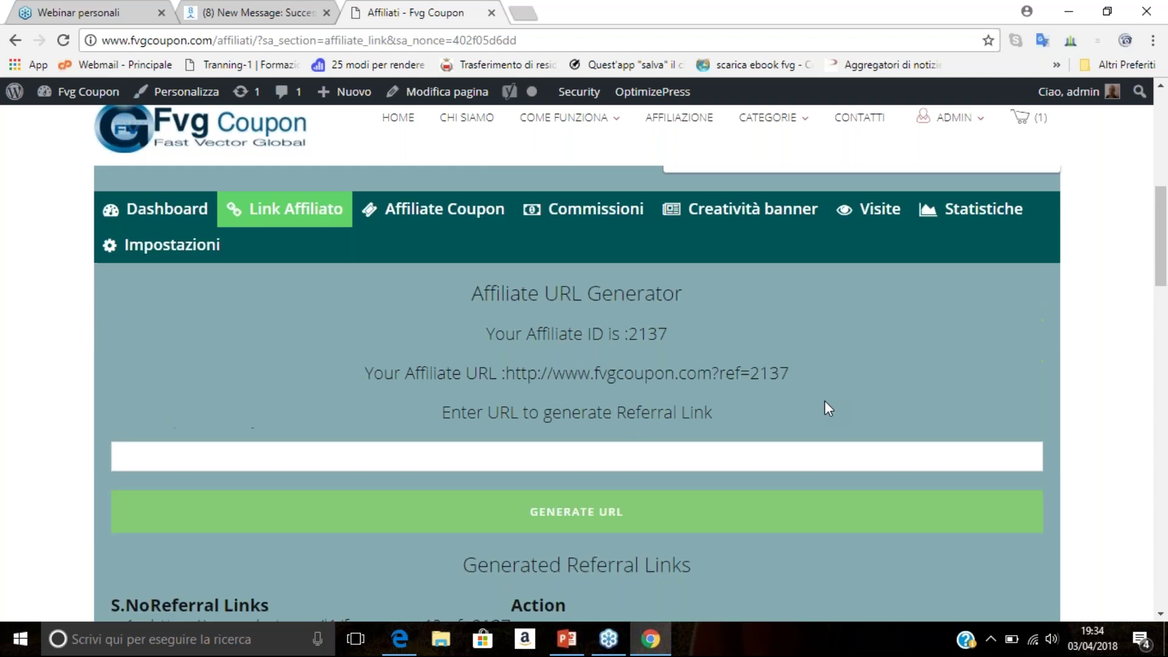